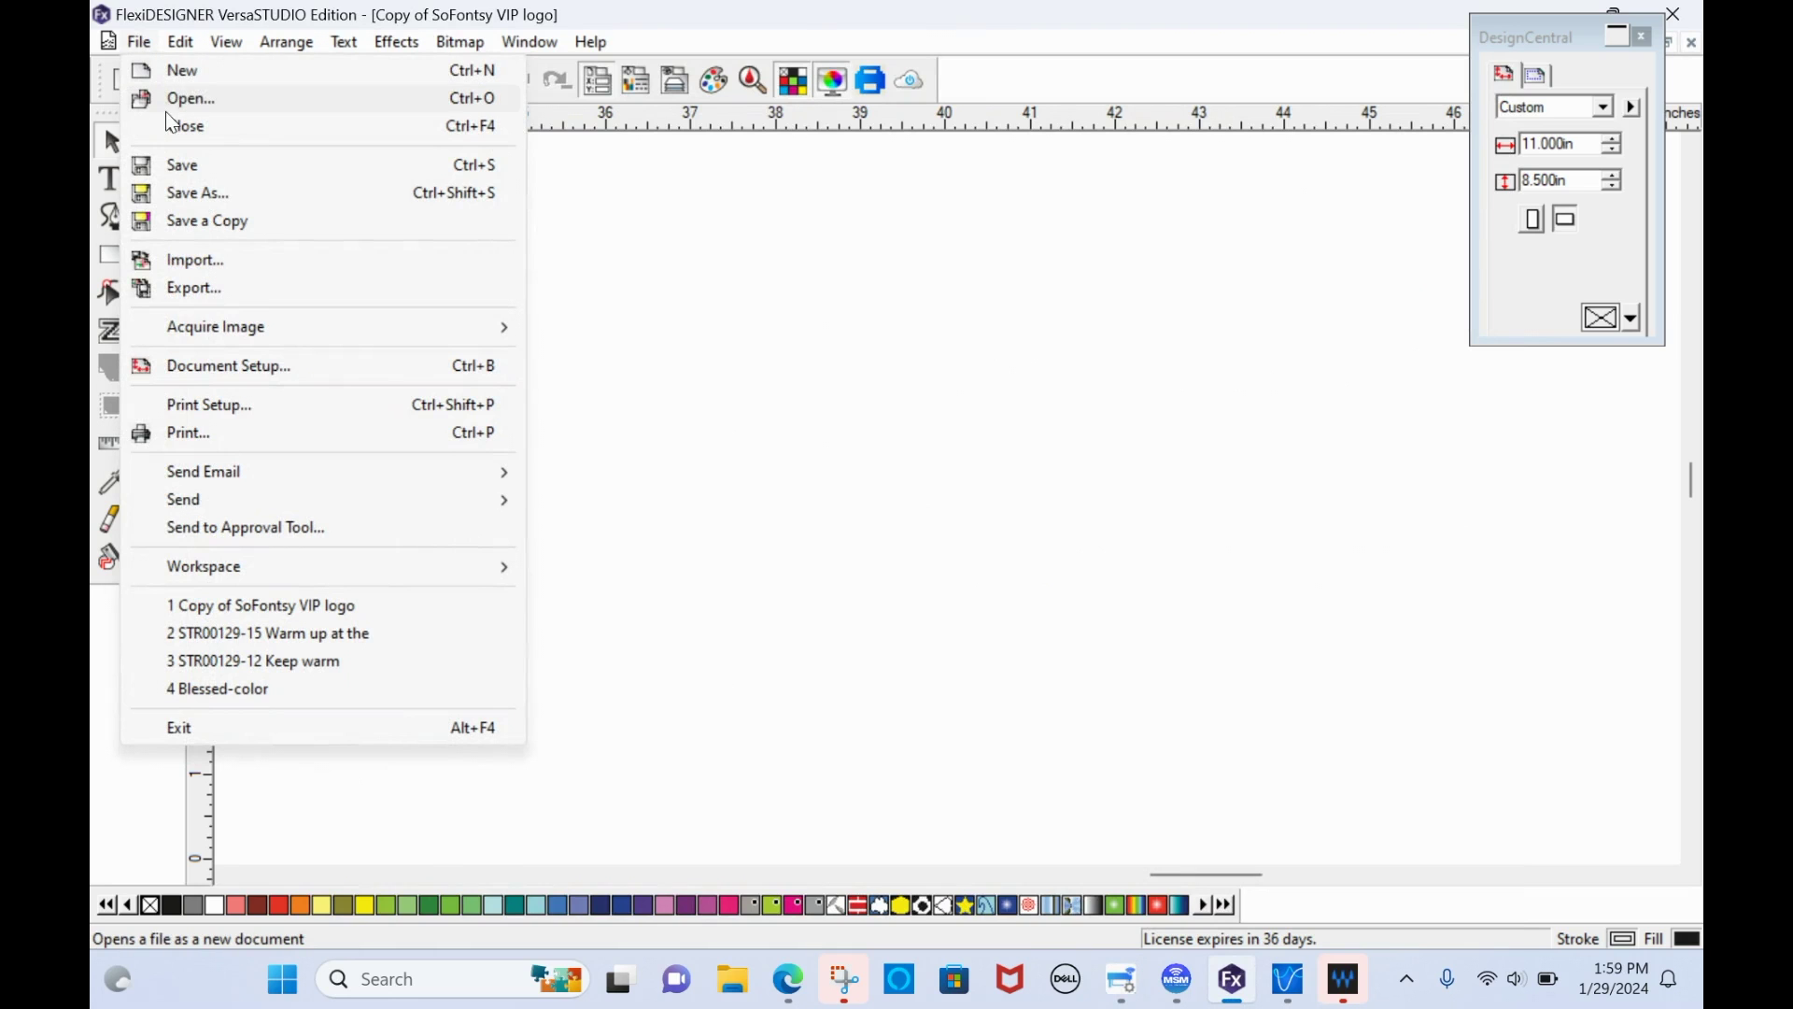
Open Copy of SoFontsy VIP logo from Downloads and select the logo on the canvas.
click(168, 103)
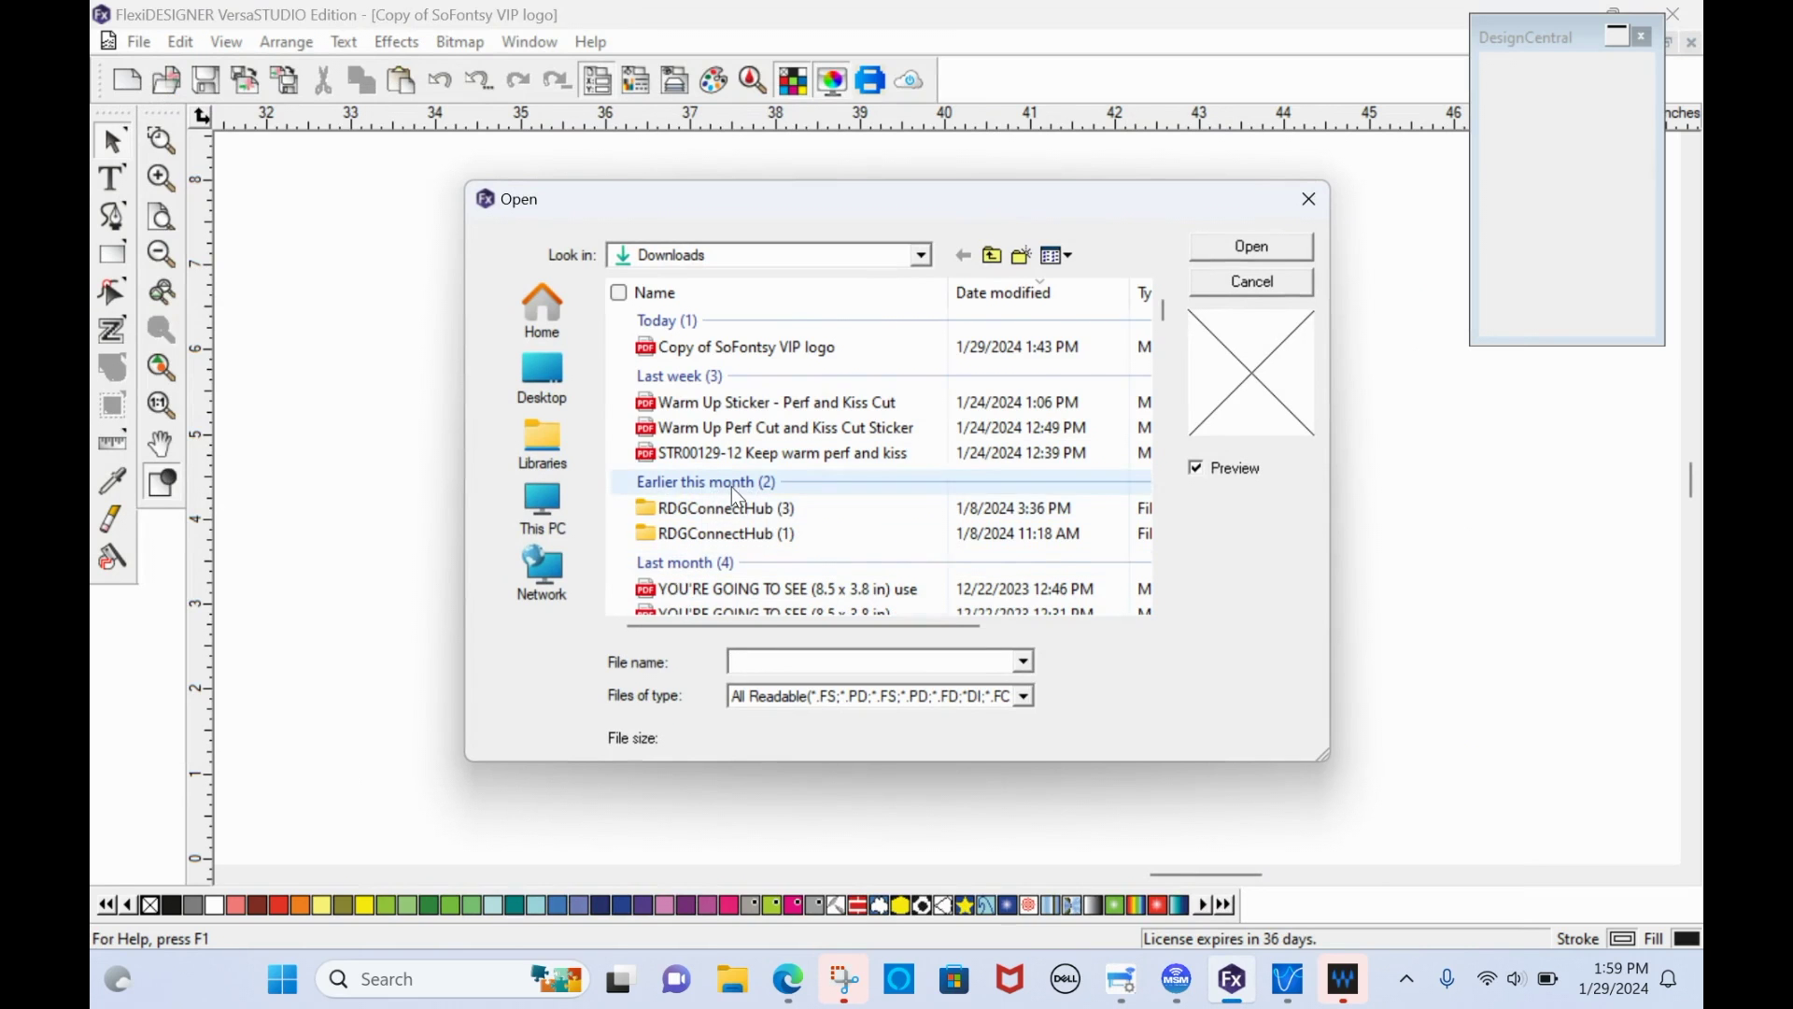
scroll(720, 573, down, 1)
click(720, 568)
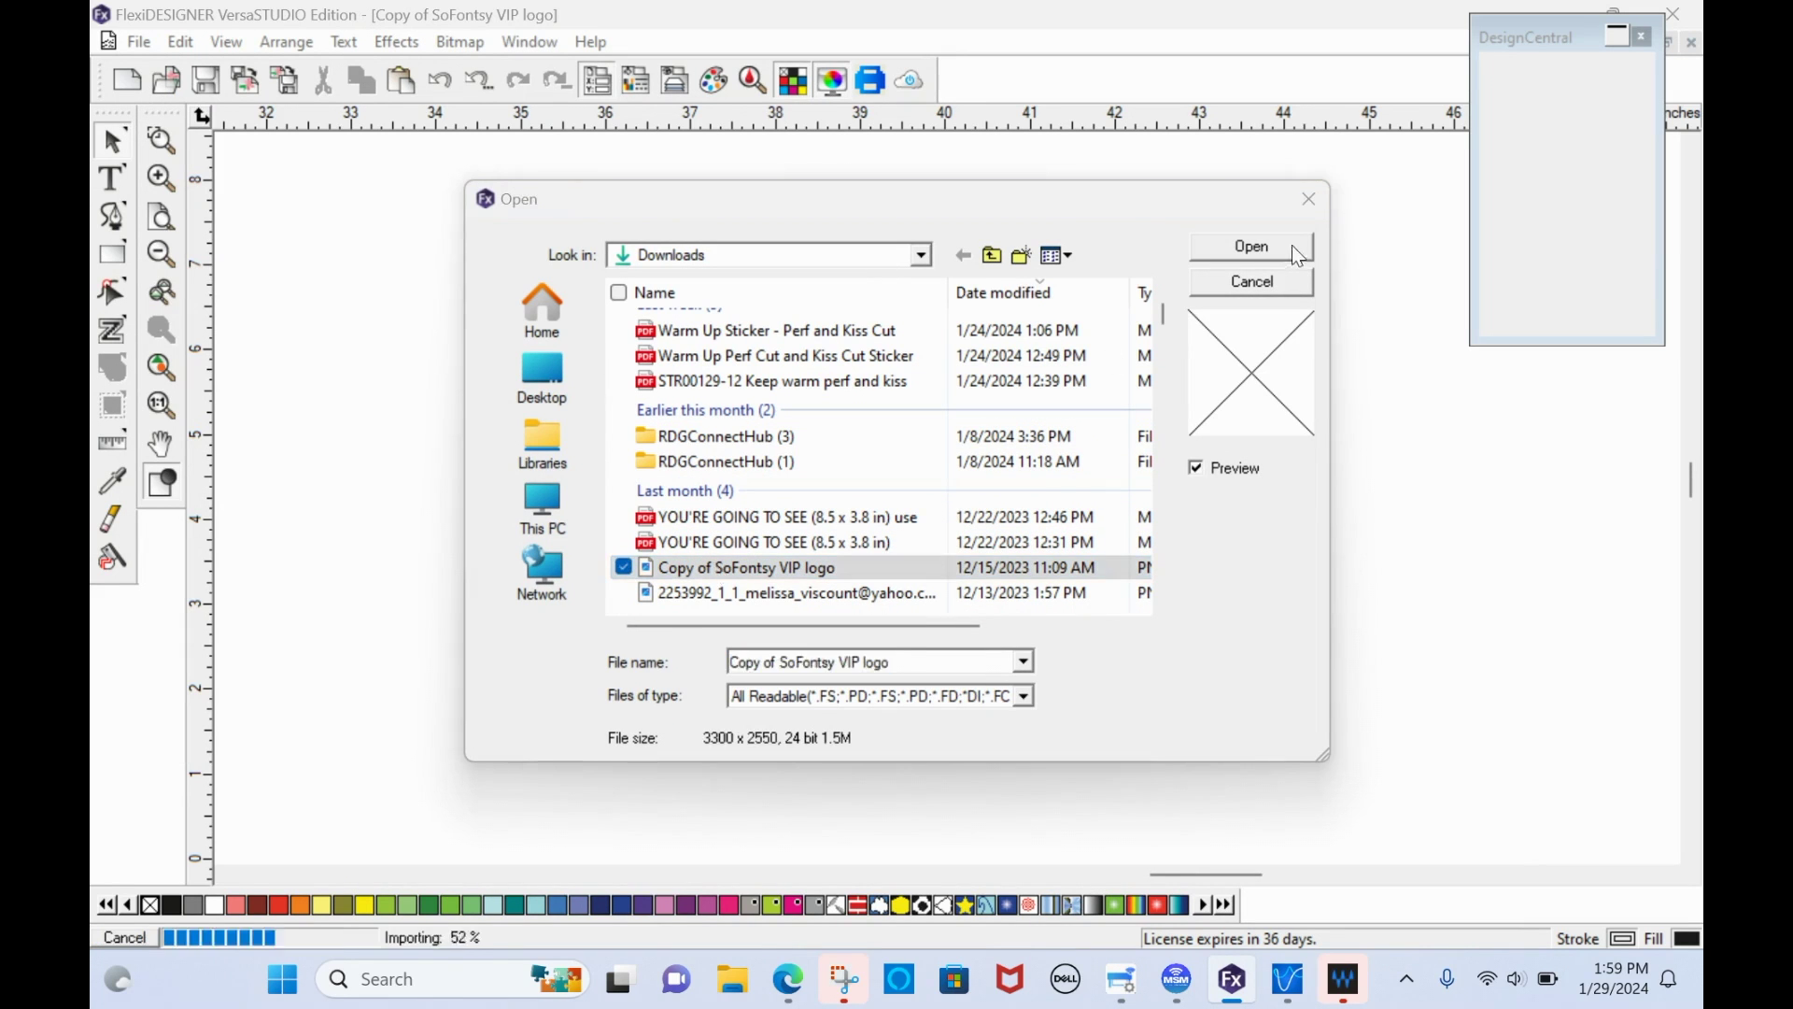
click(1266, 247)
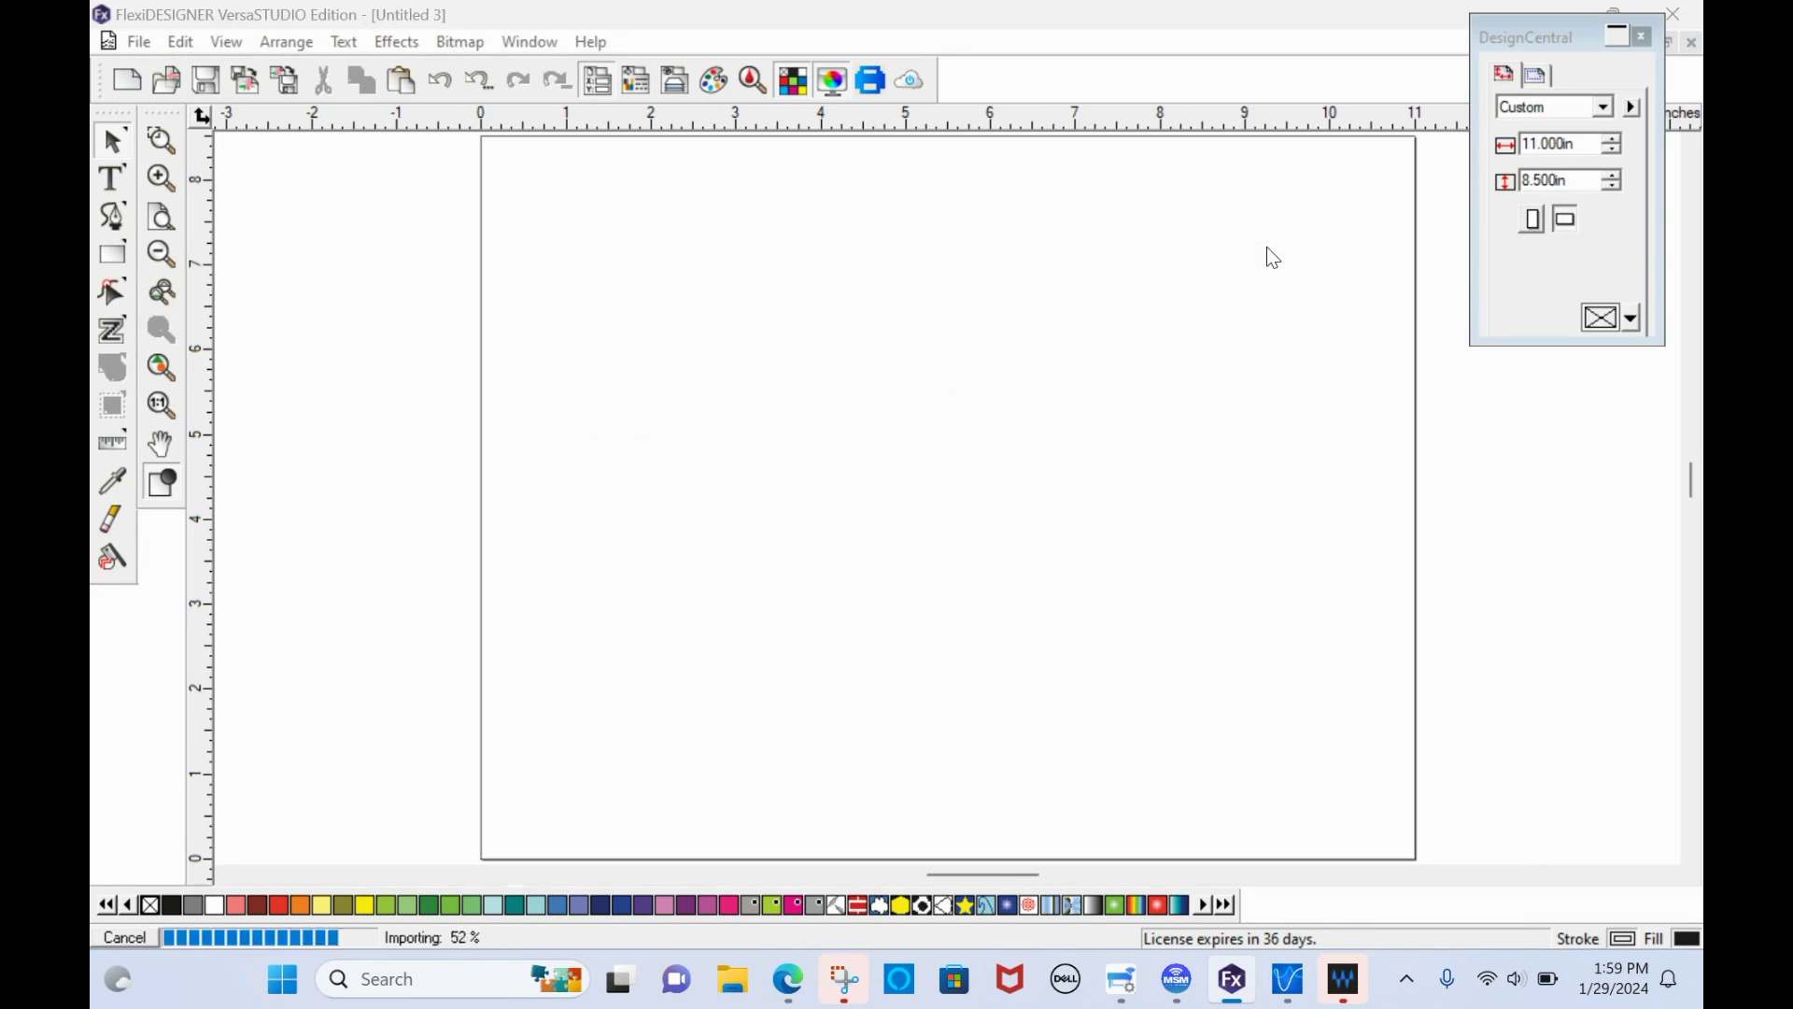
click(1027, 329)
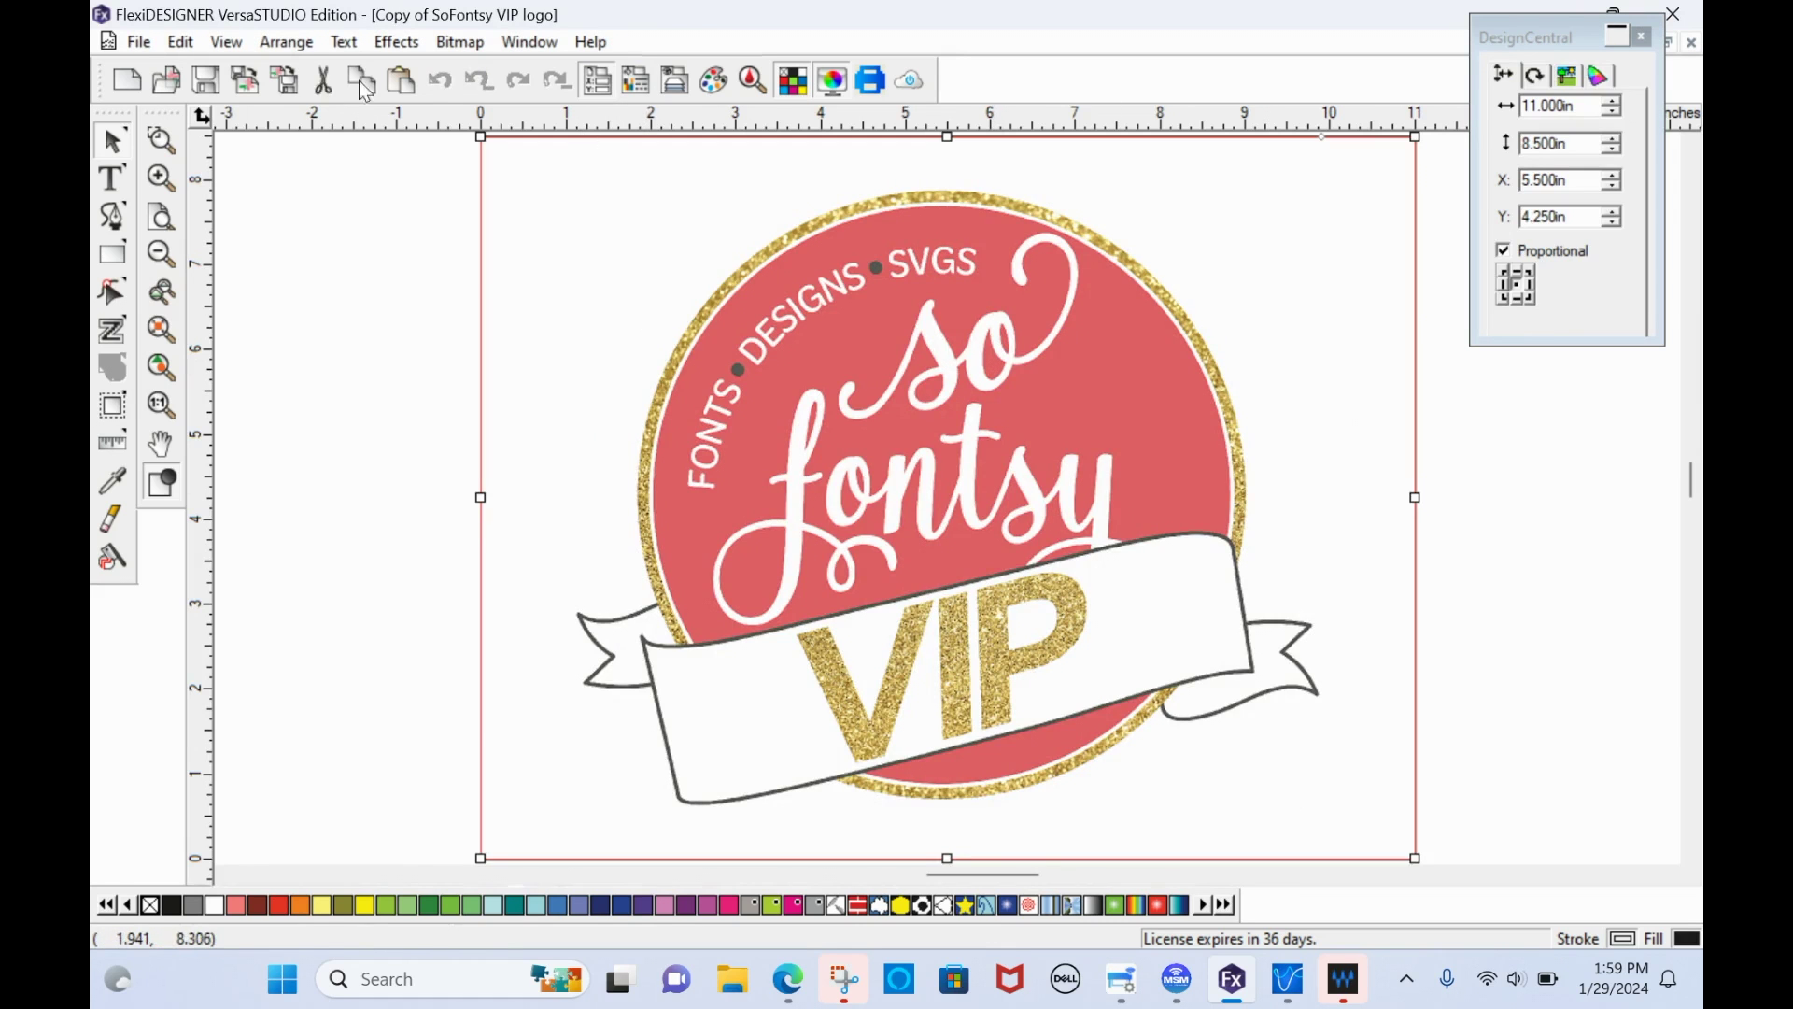
Add a 0.000 in contour cut around the logo using the CutContour colour.
click(396, 42)
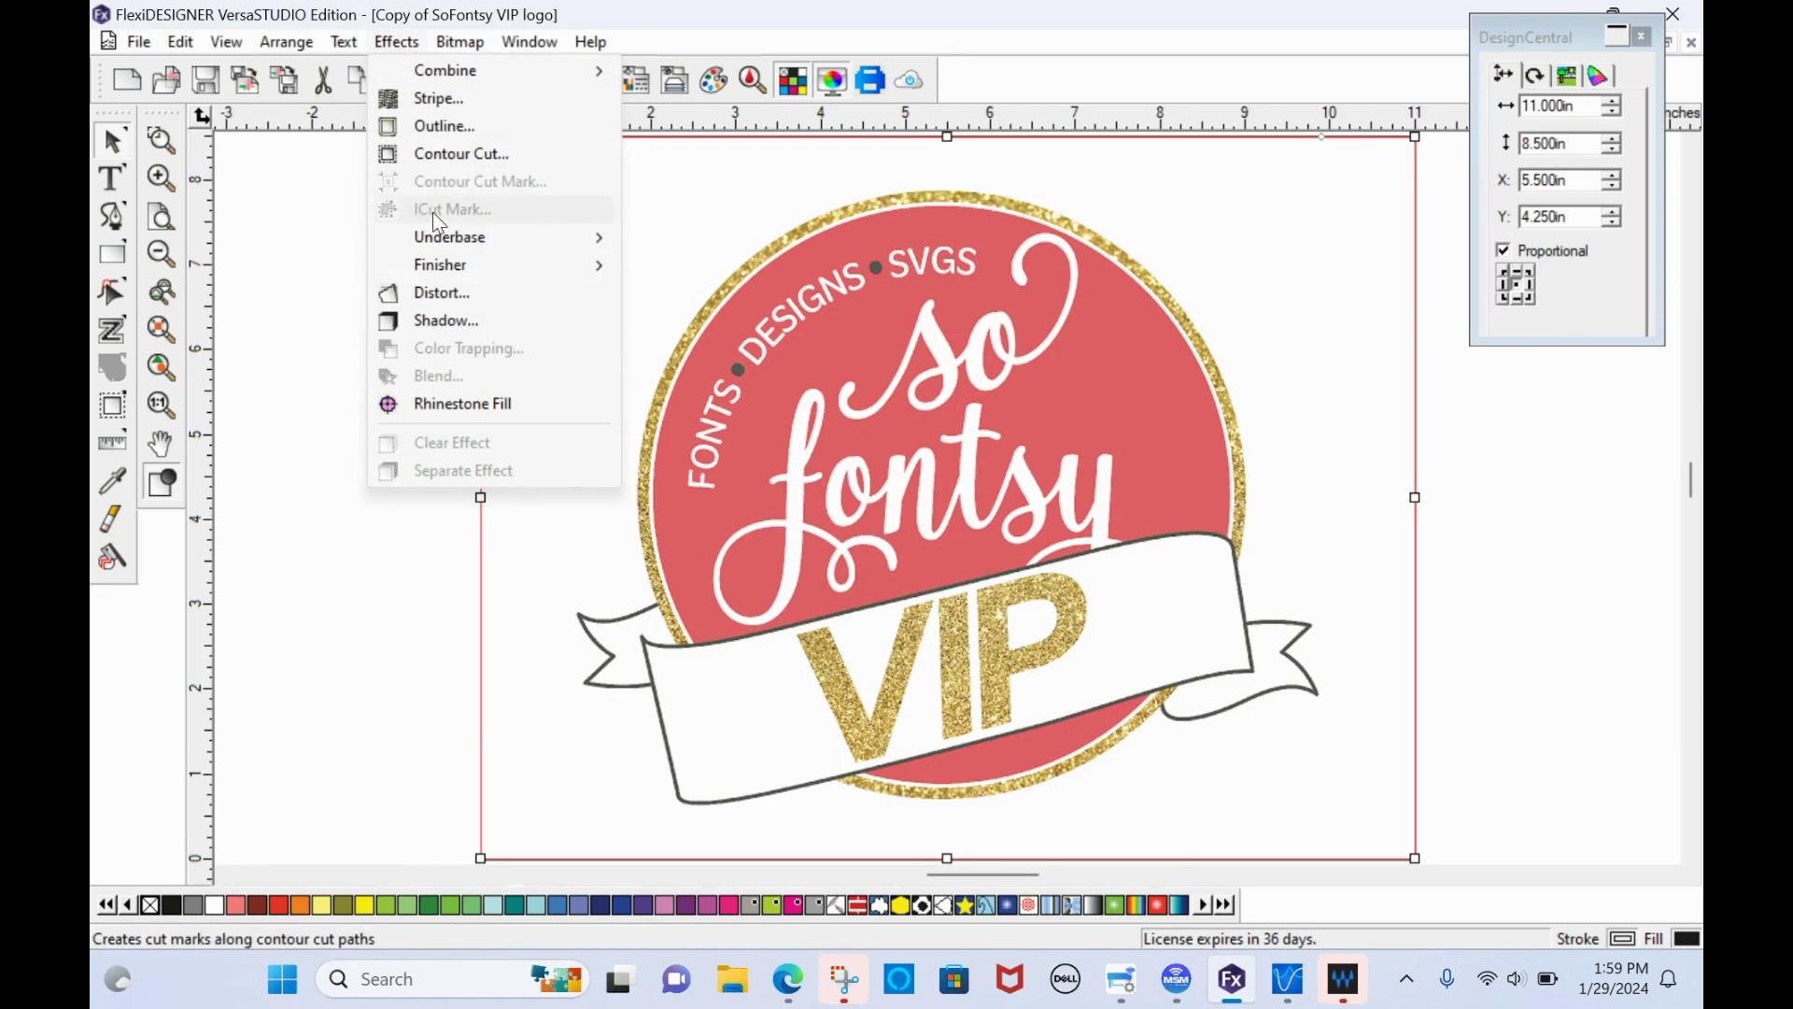
click(452, 155)
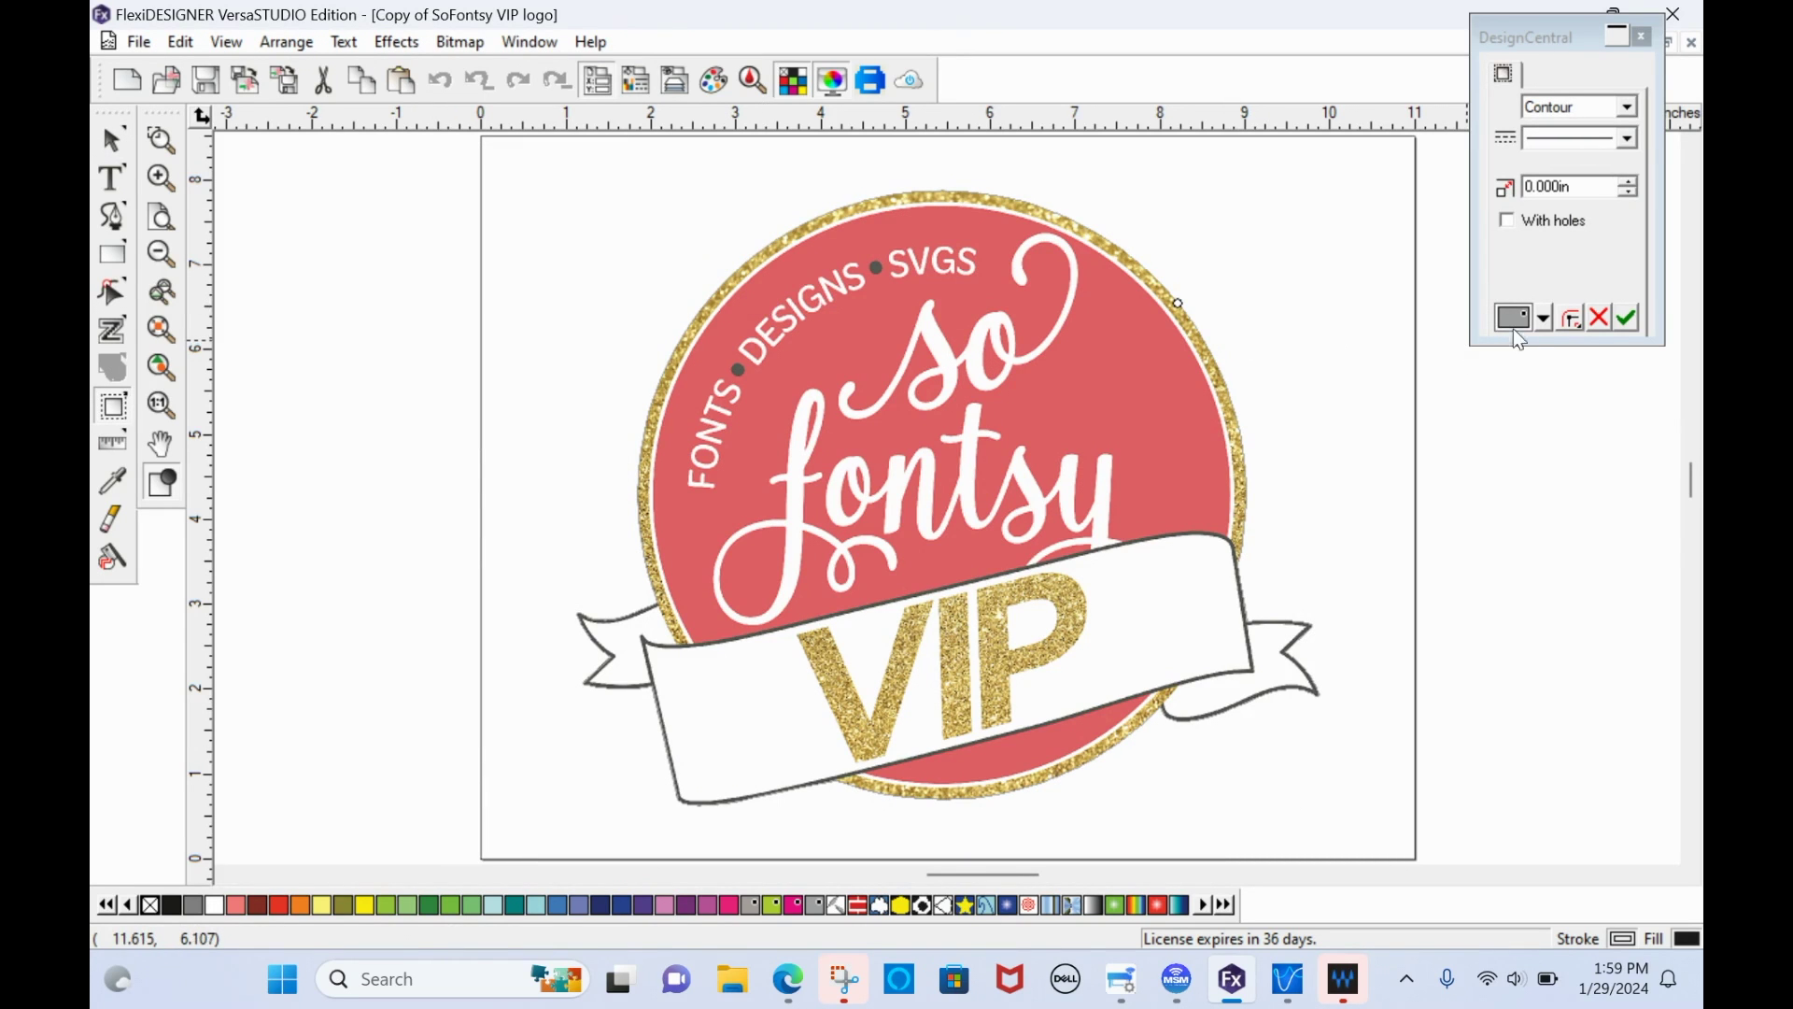
click(1545, 318)
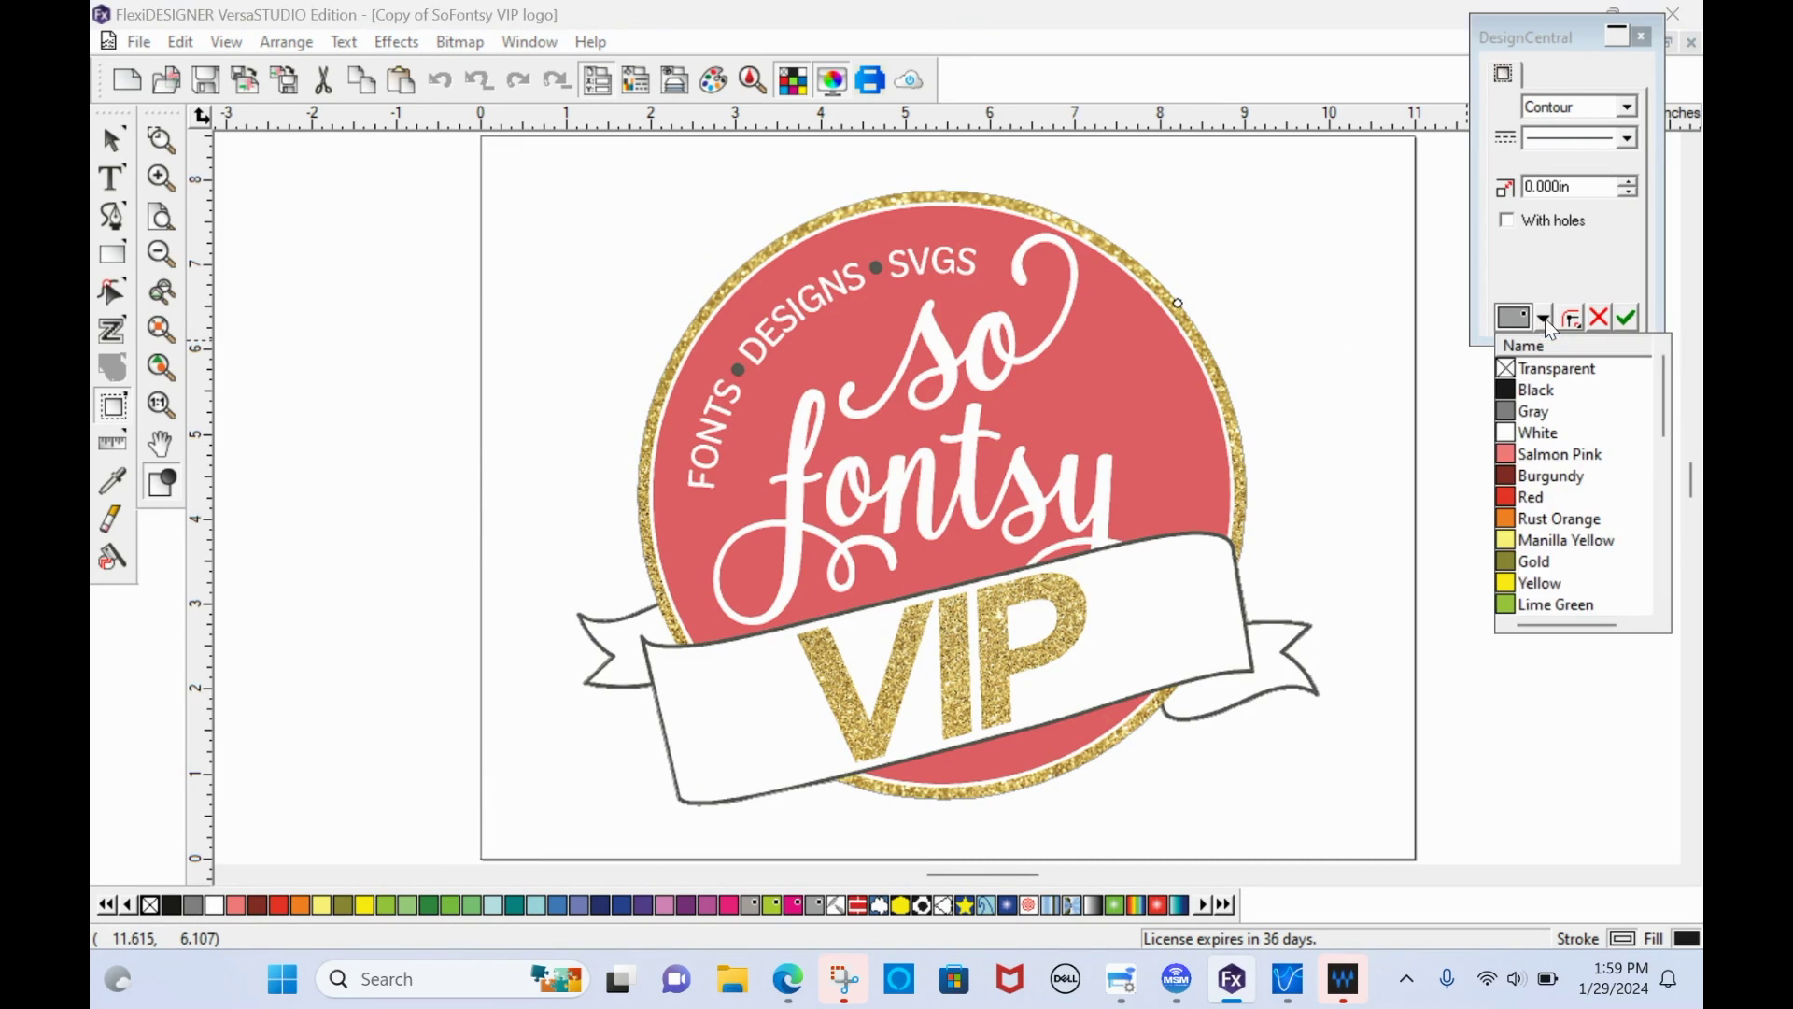
scroll(1555, 540, down, 5)
scroll(1555, 540, down, 2)
click(1543, 579)
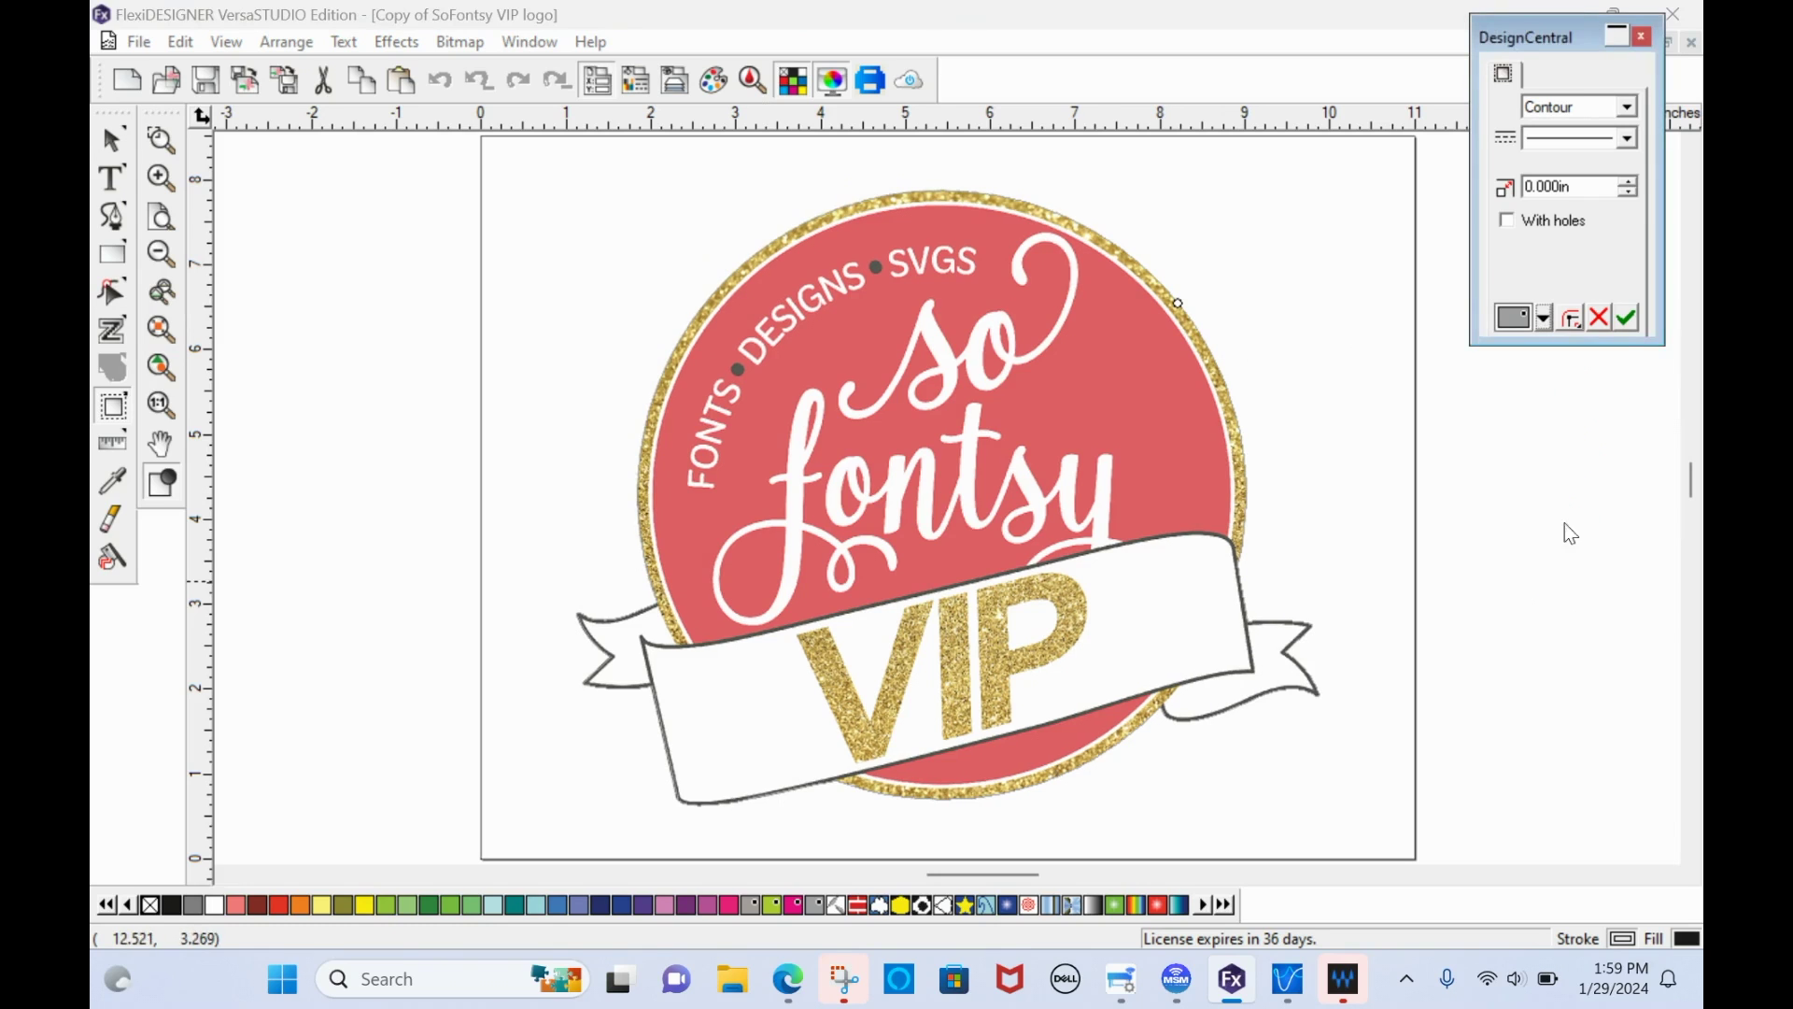
click(1622, 315)
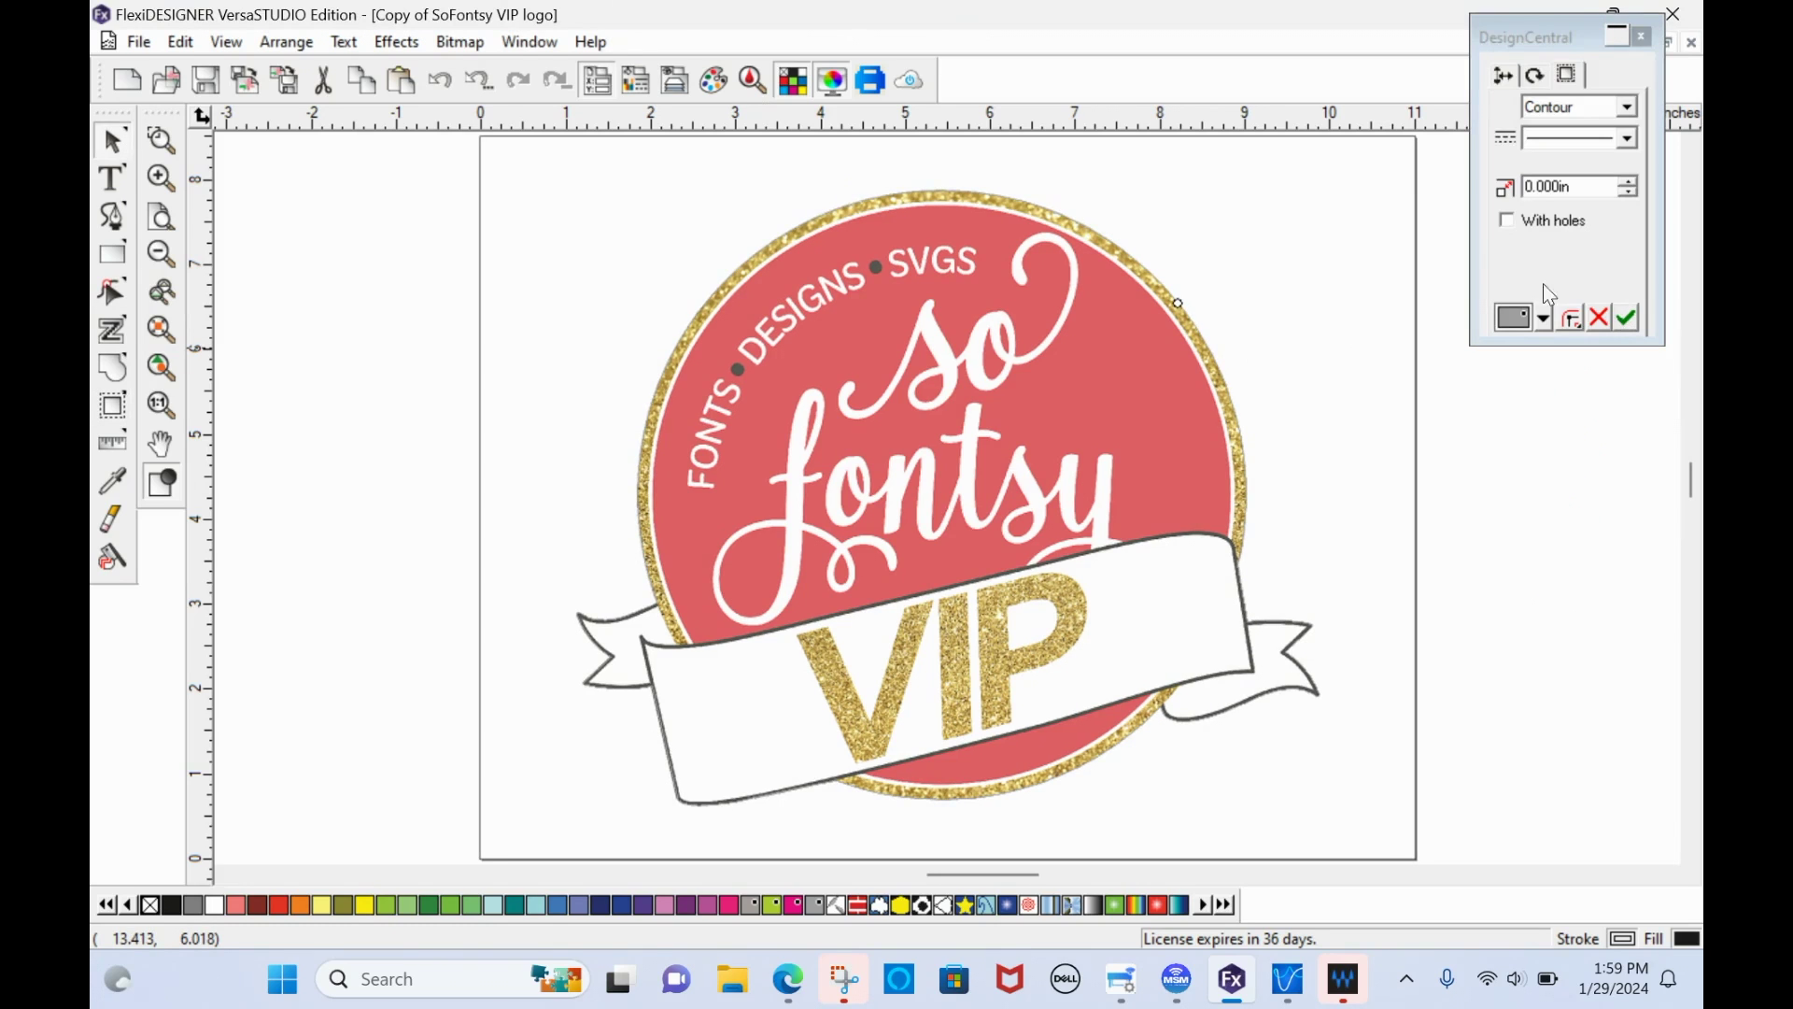
Prepare the BN2-20A job with Generic Vinyl media and review its Cut Controls settings.
click(874, 81)
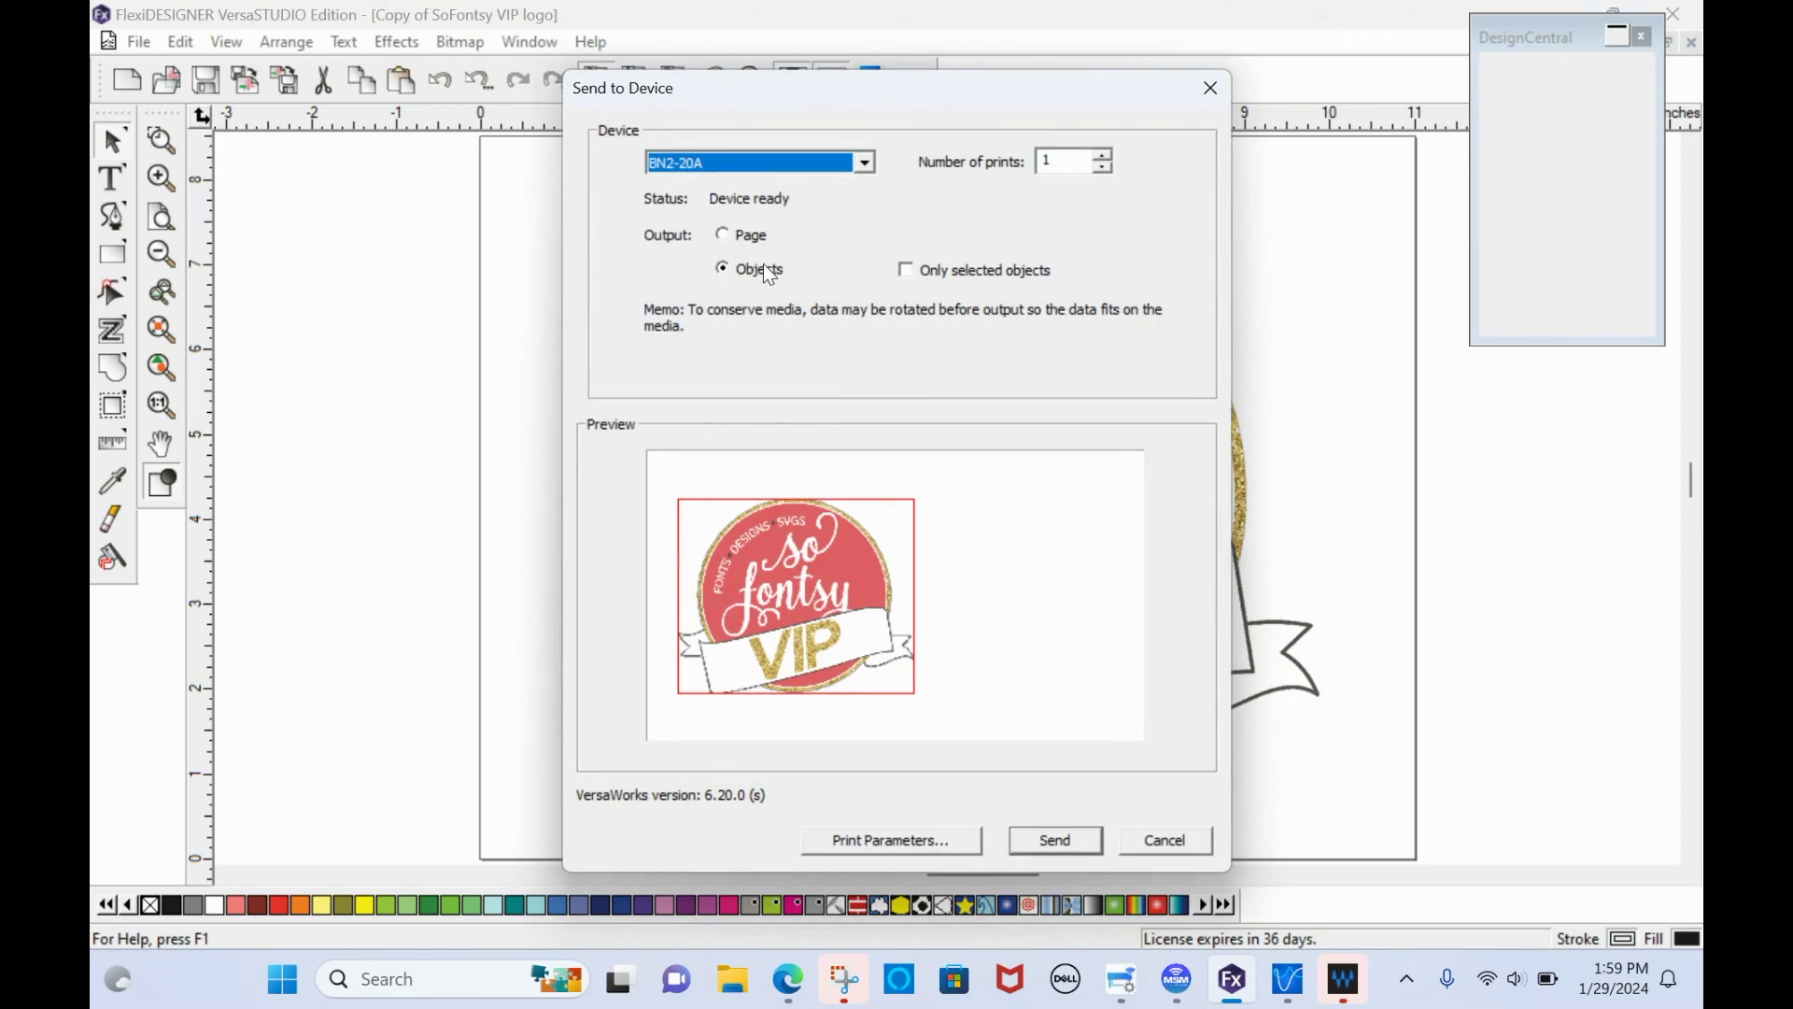
click(887, 838)
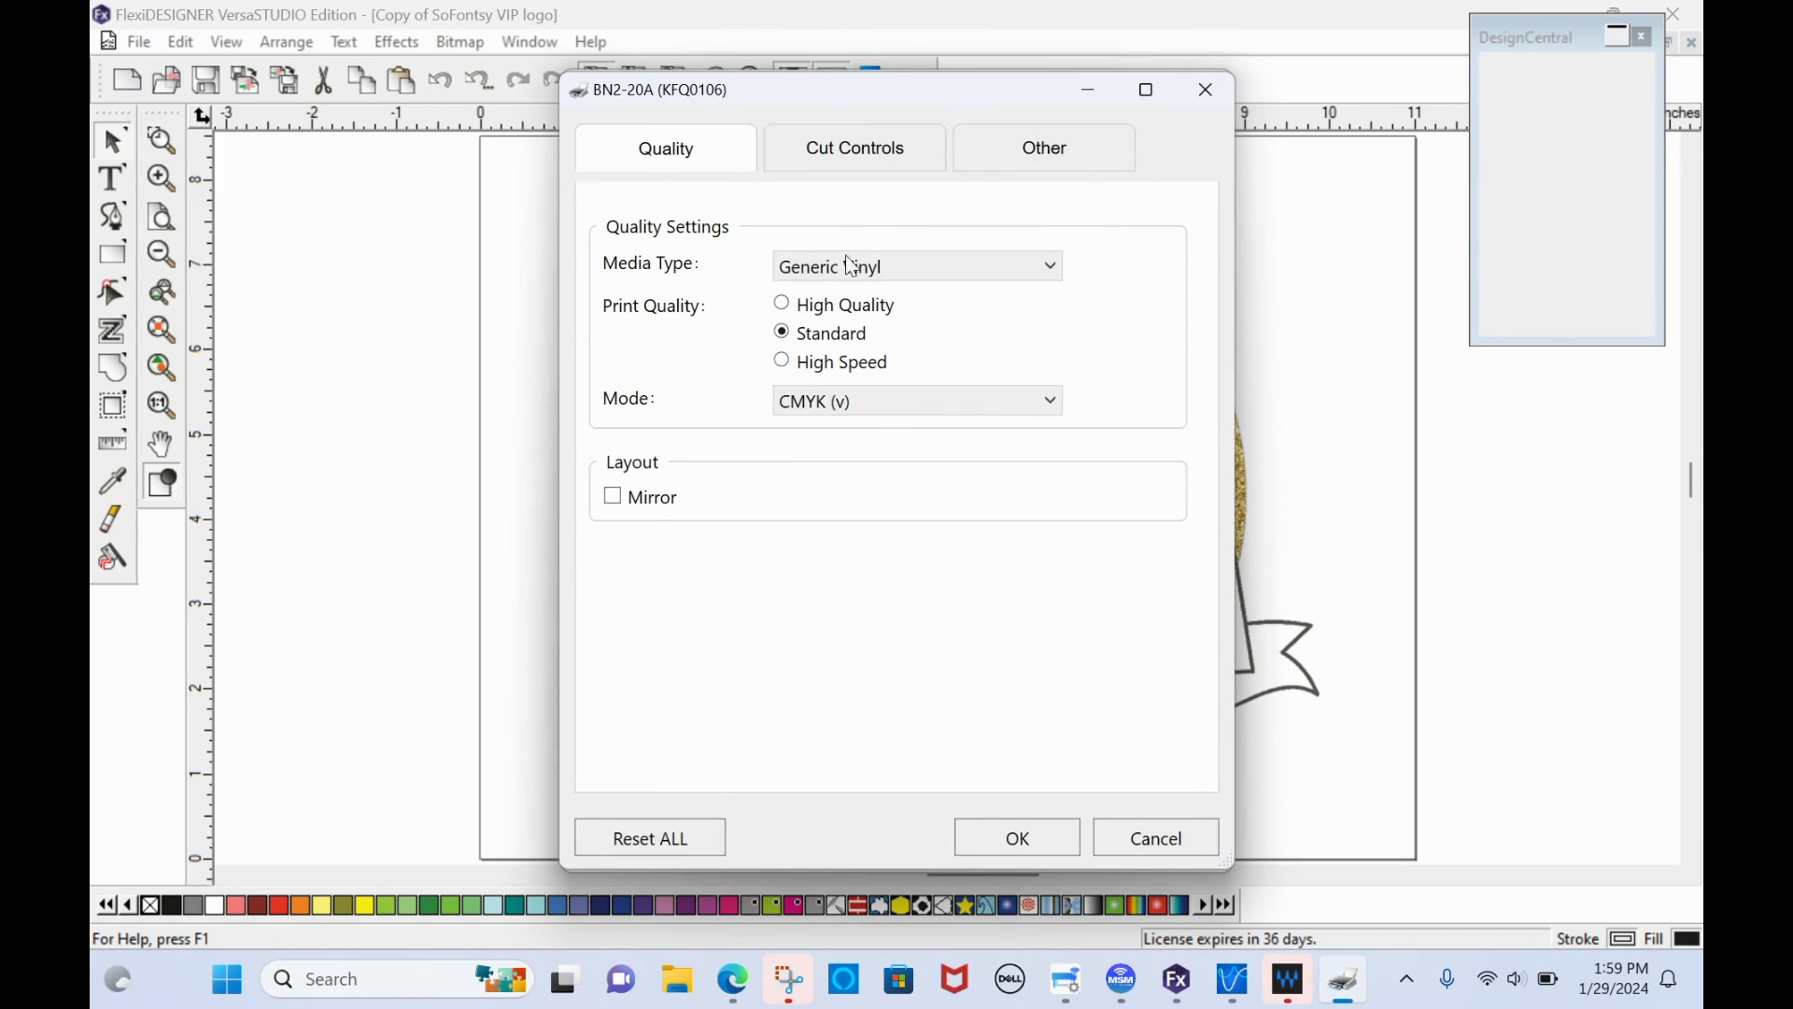
click(840, 270)
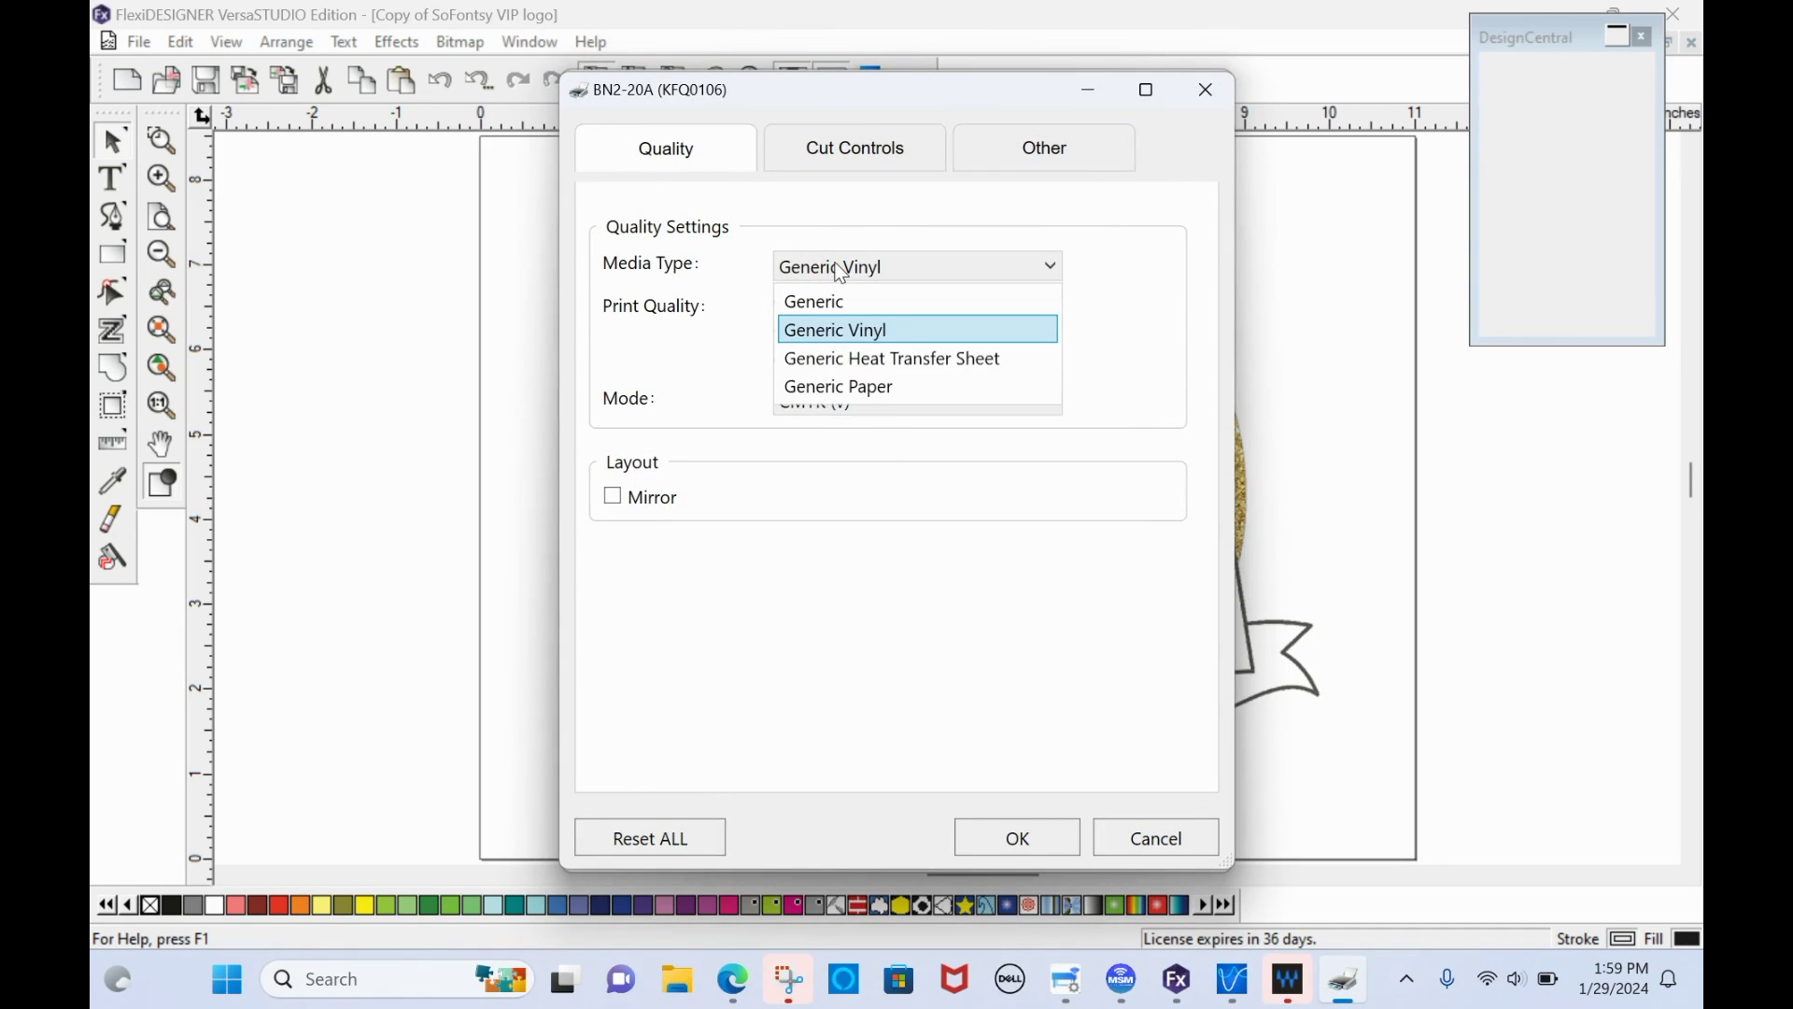
click(840, 271)
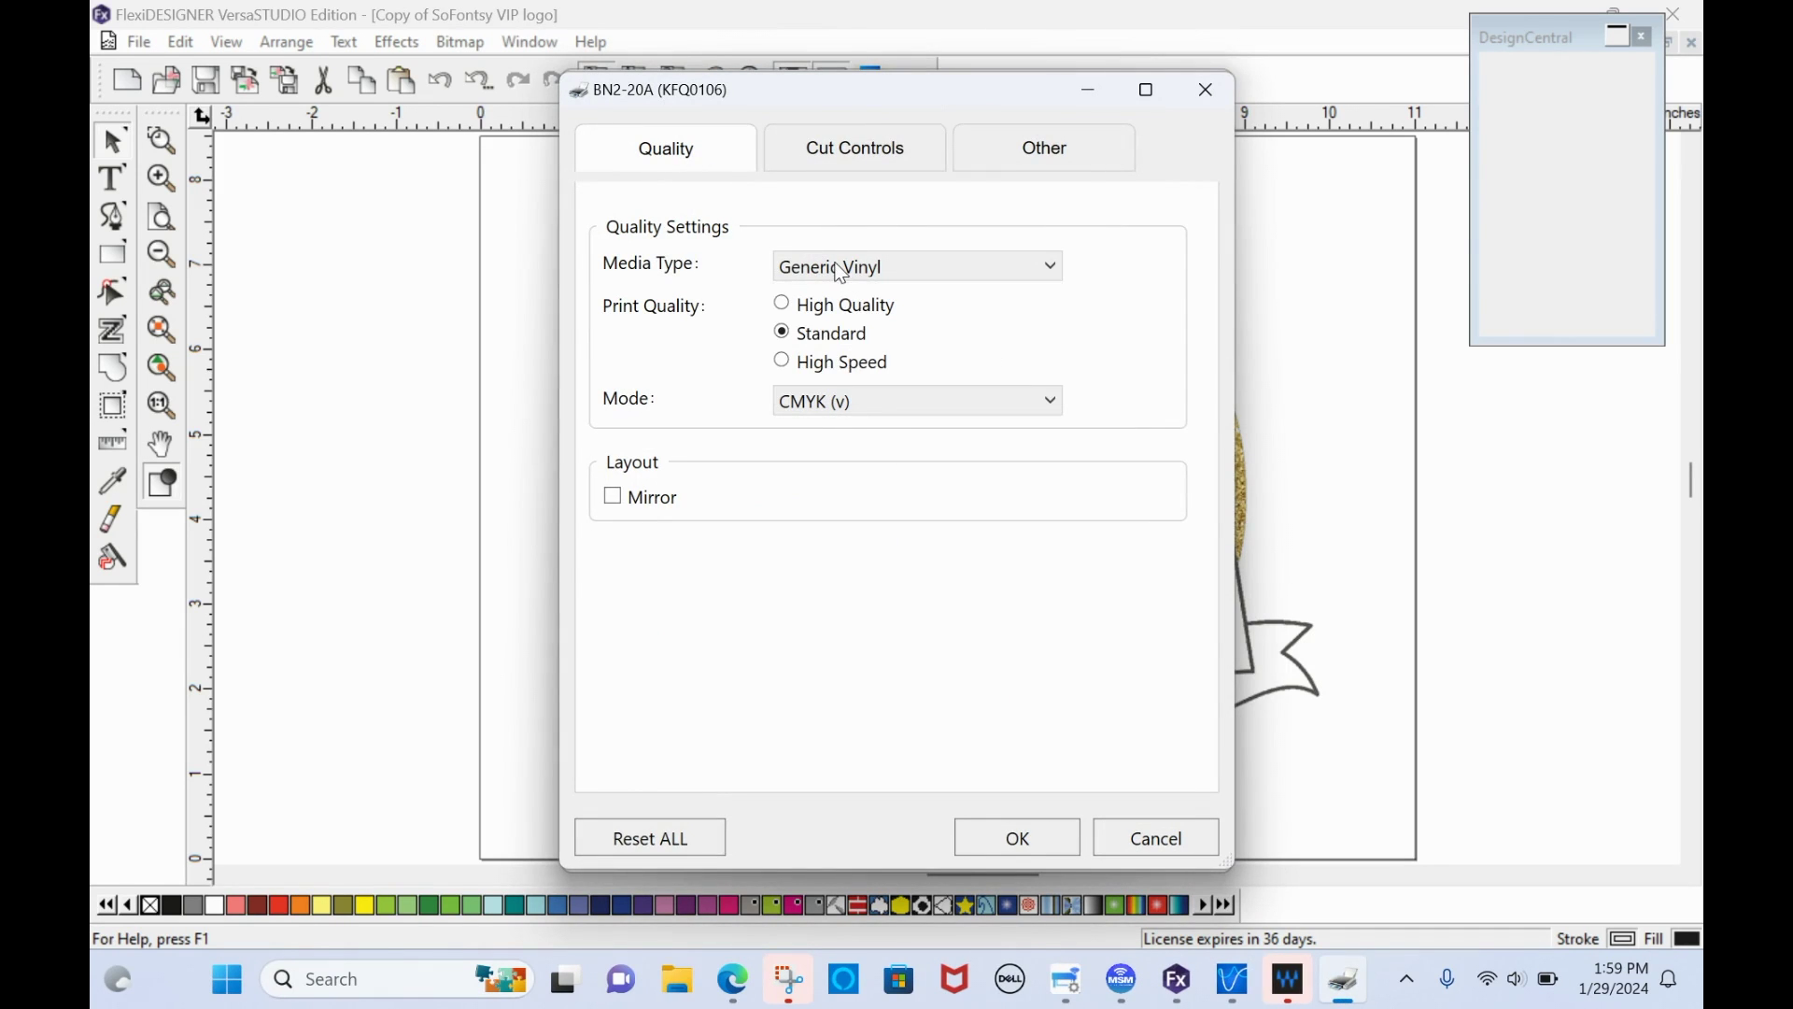
click(836, 166)
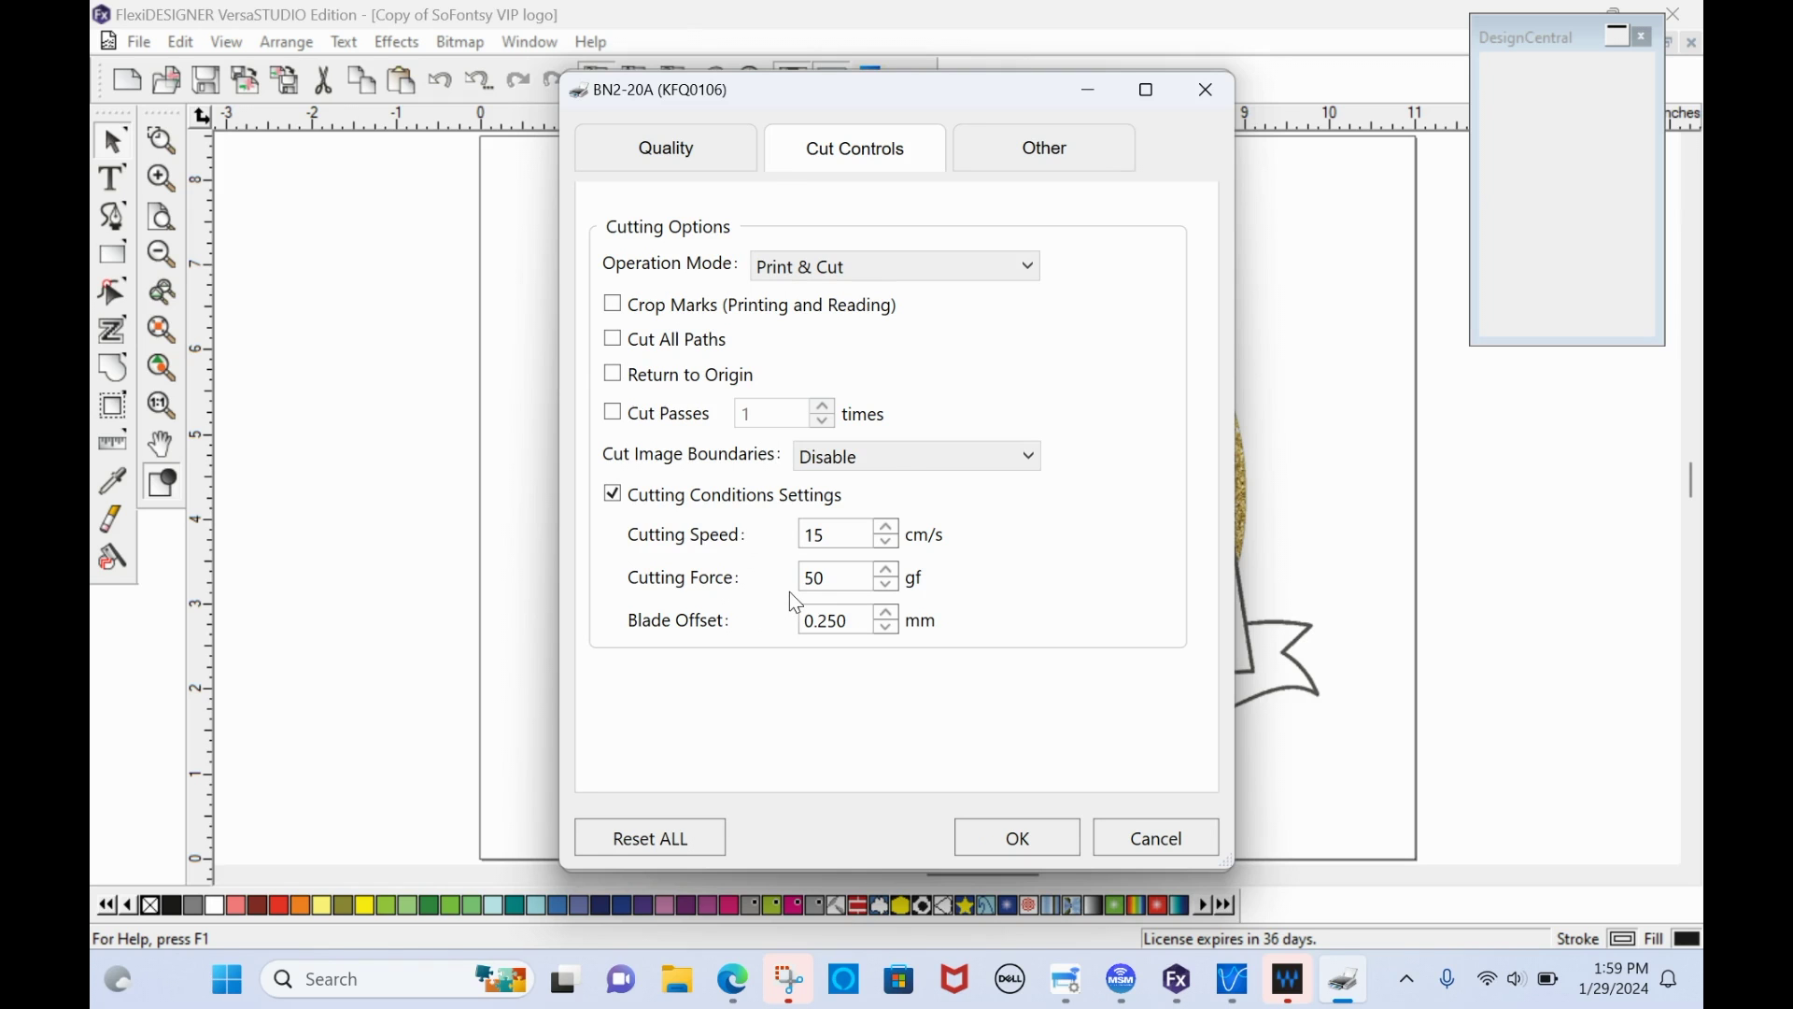
click(1018, 837)
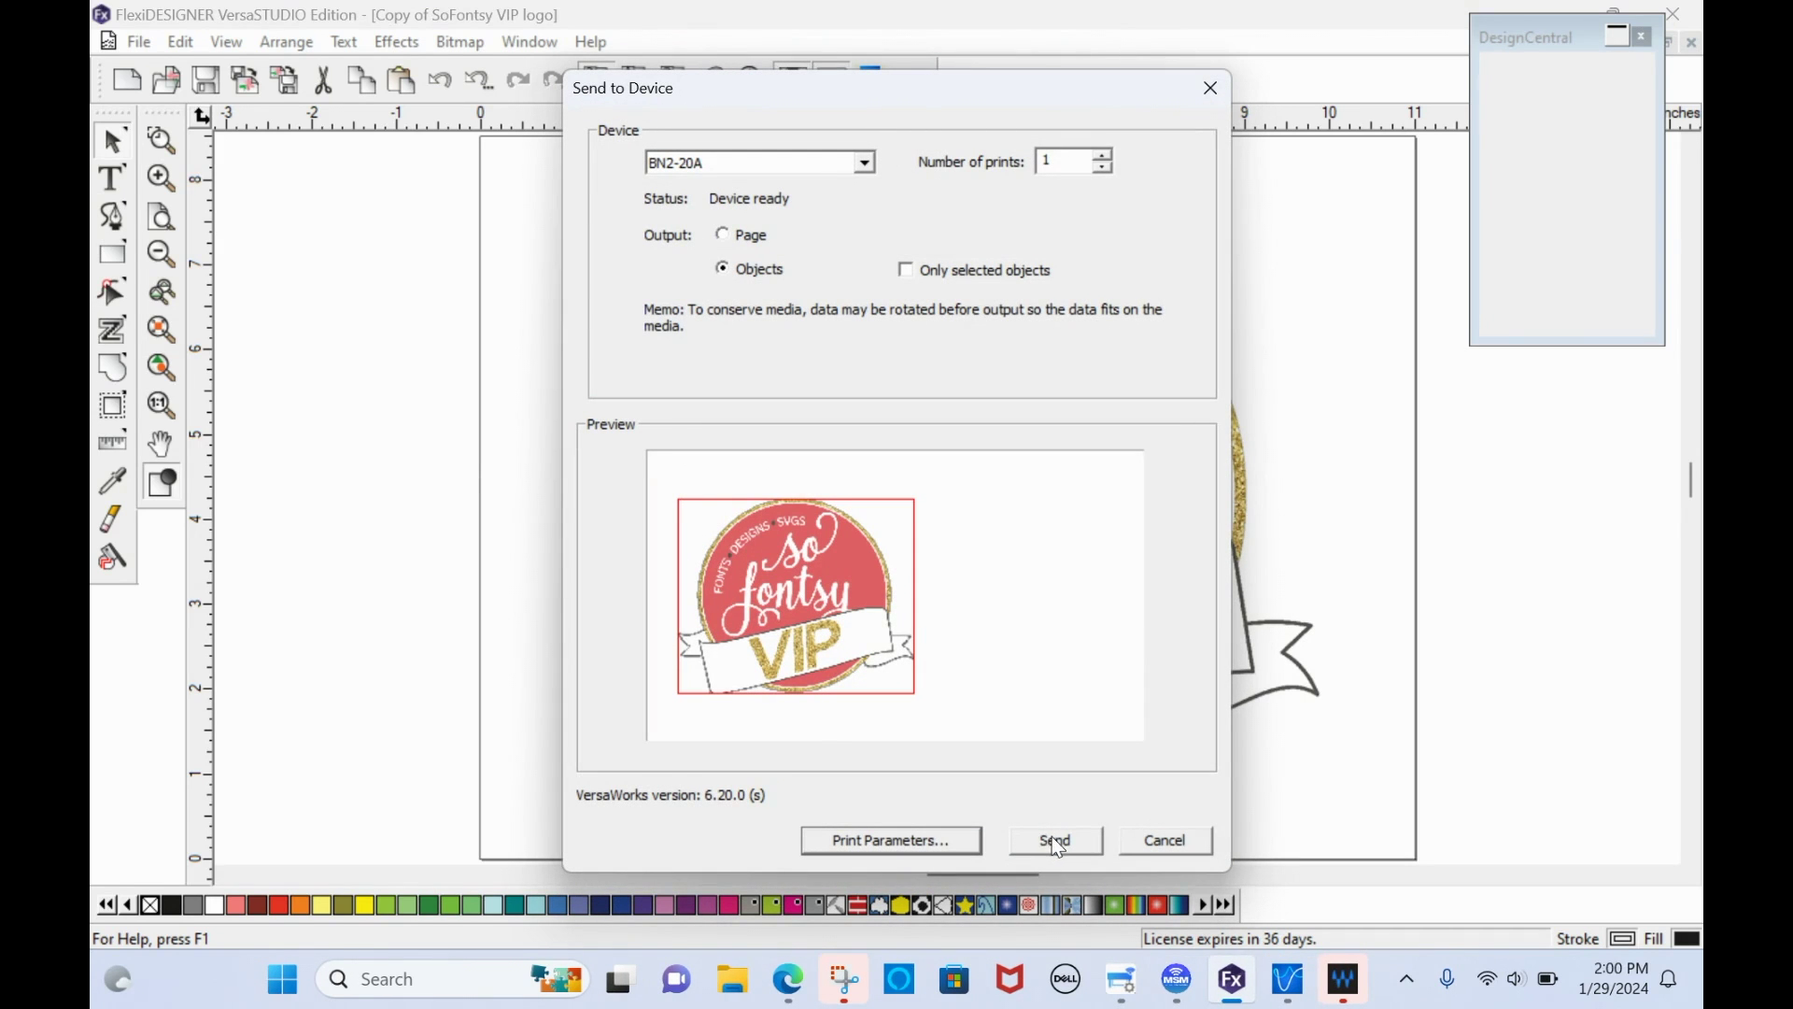
click(1056, 840)
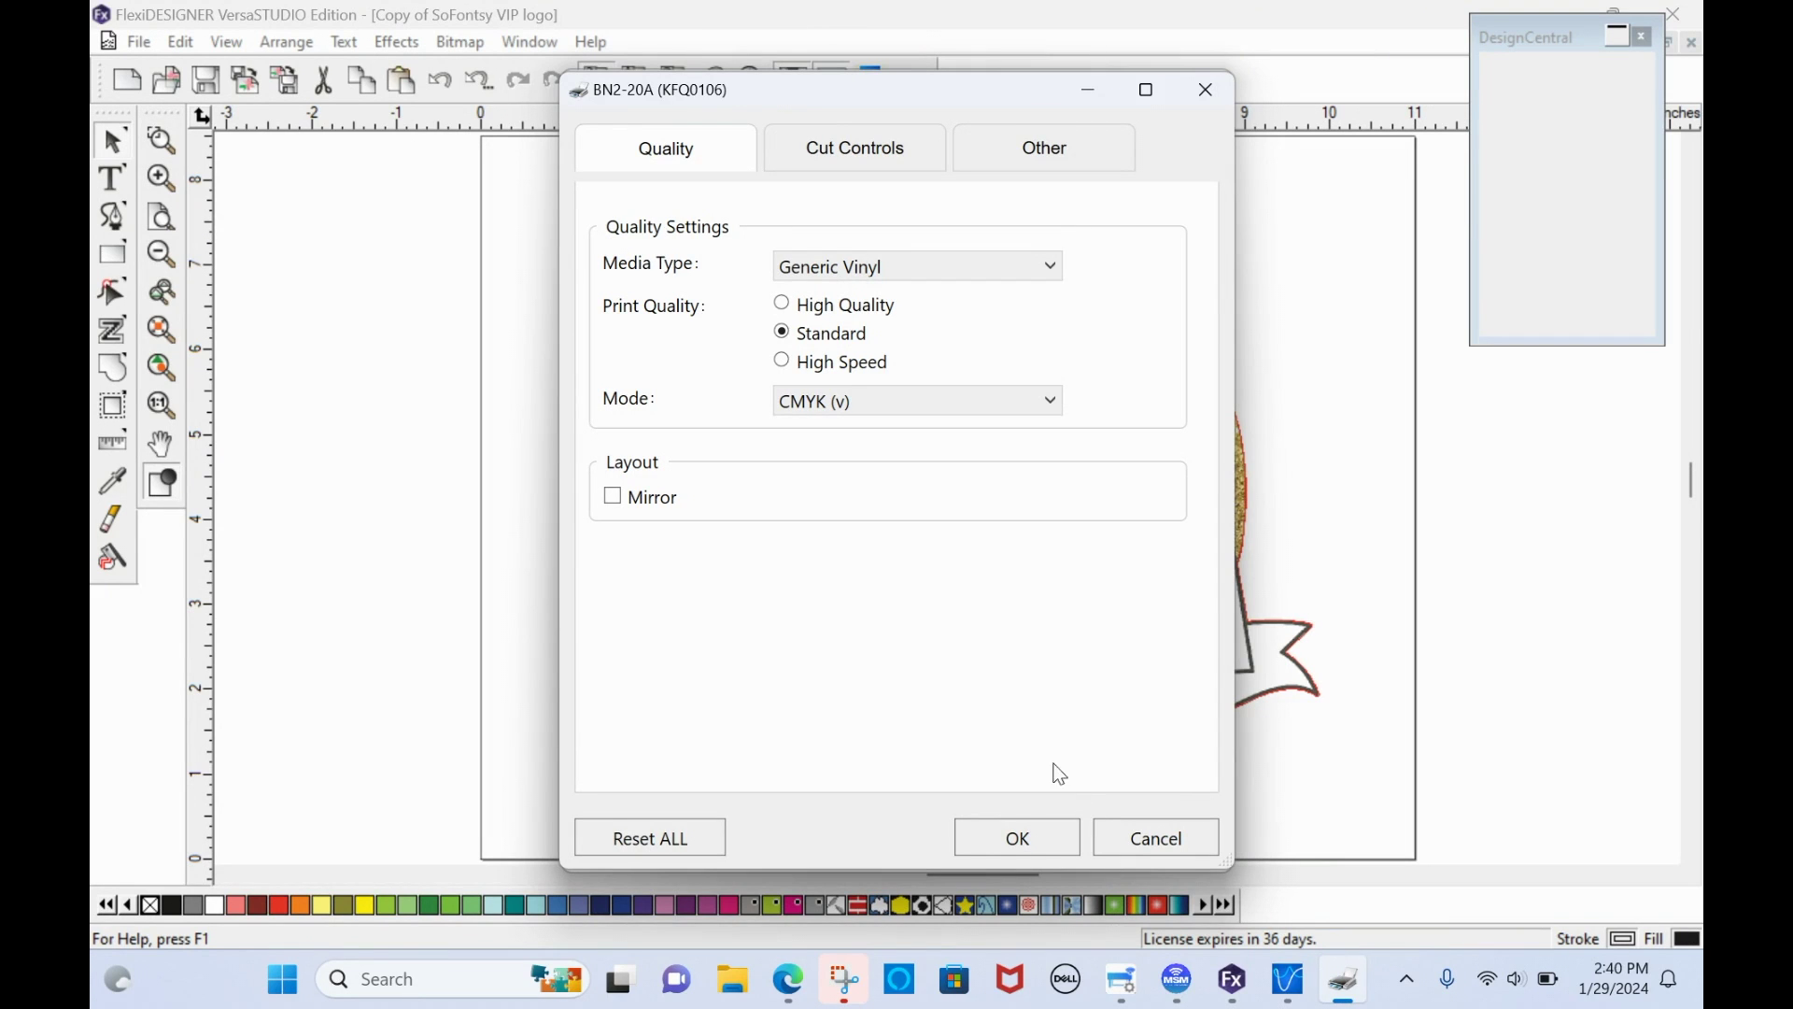
Close the Cut Controls settings and cancel Send to Device without sending the logo.
click(818, 162)
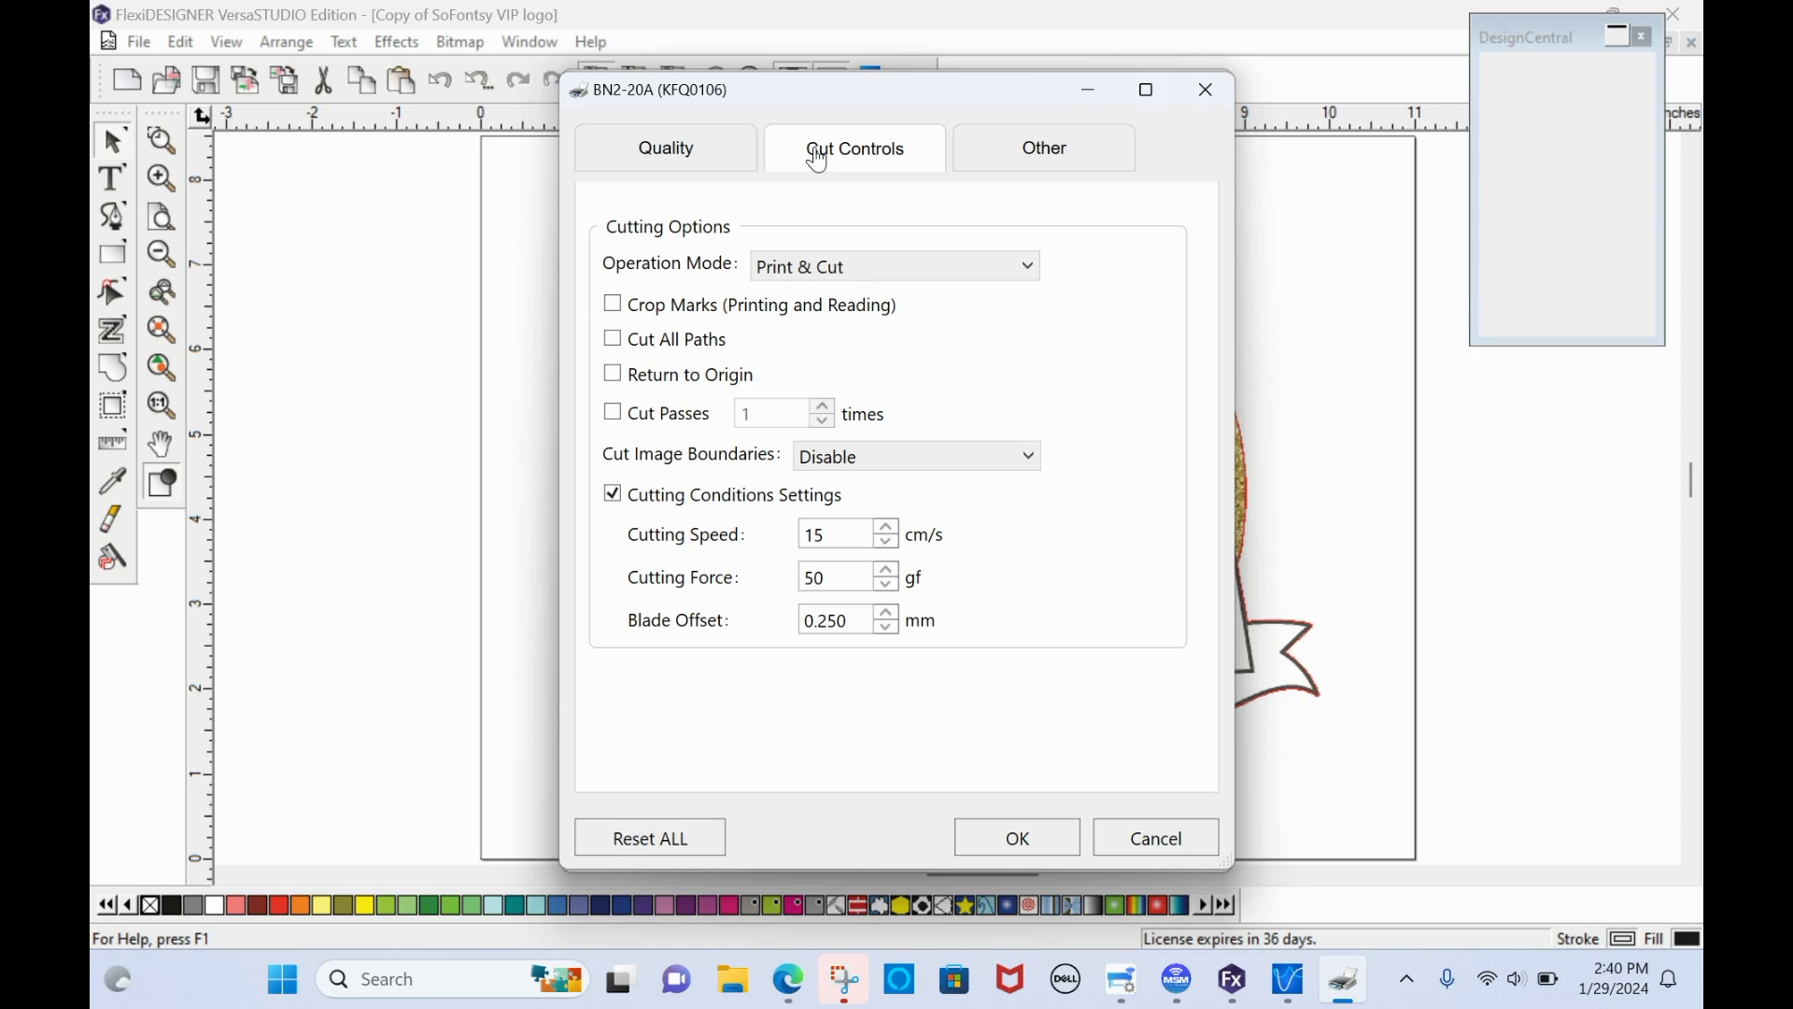
click(1175, 852)
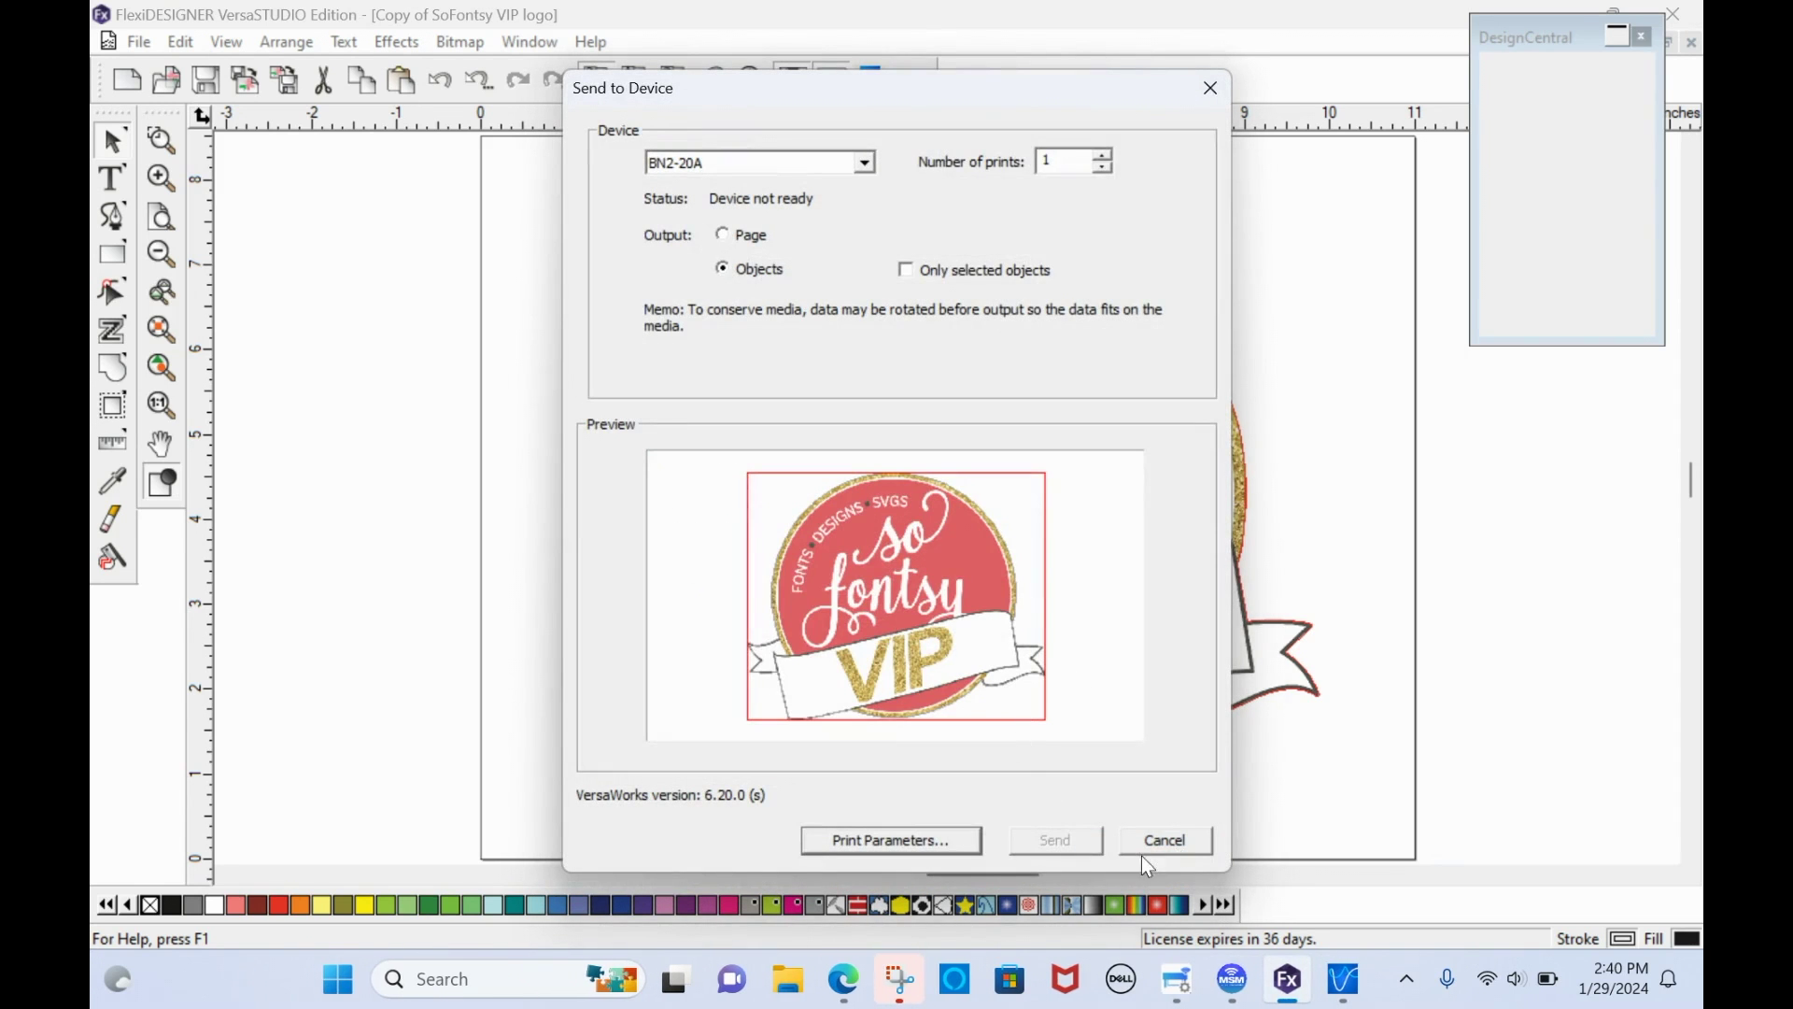
click(1193, 853)
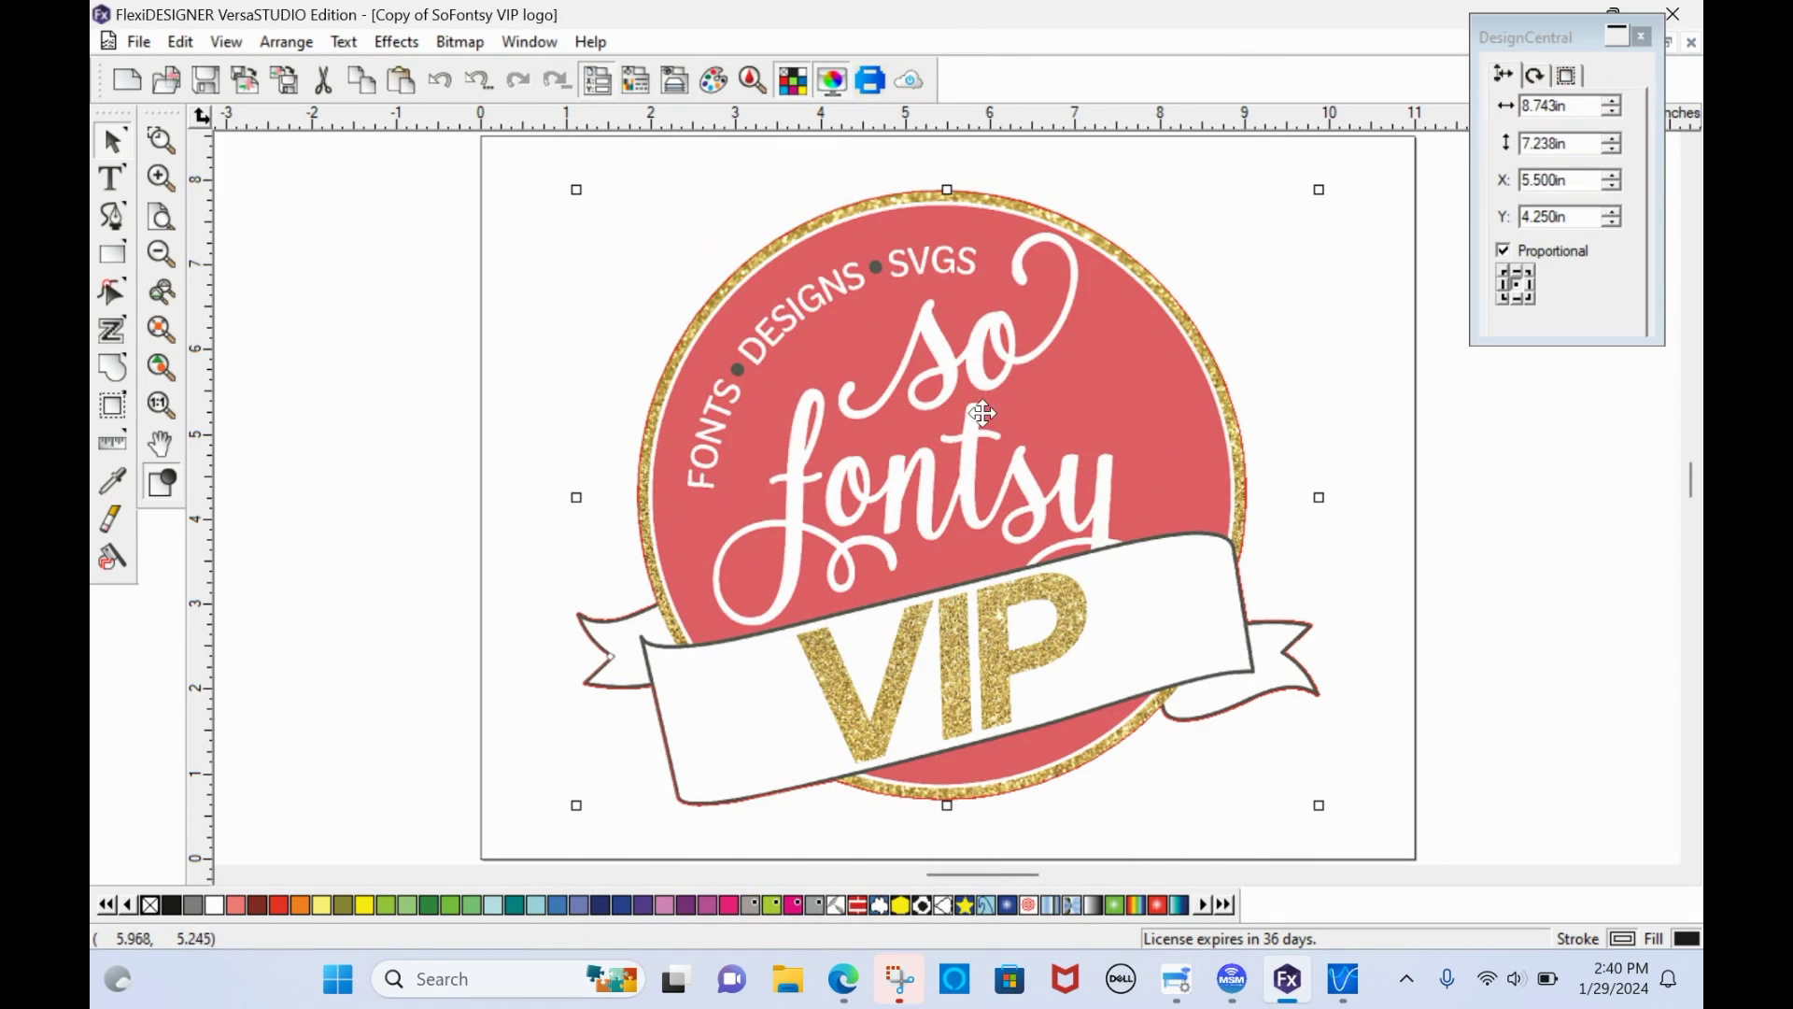
Export the logo as an Adobe PDF named 'Copy of SoFontsy VIP logo use'.
click(138, 43)
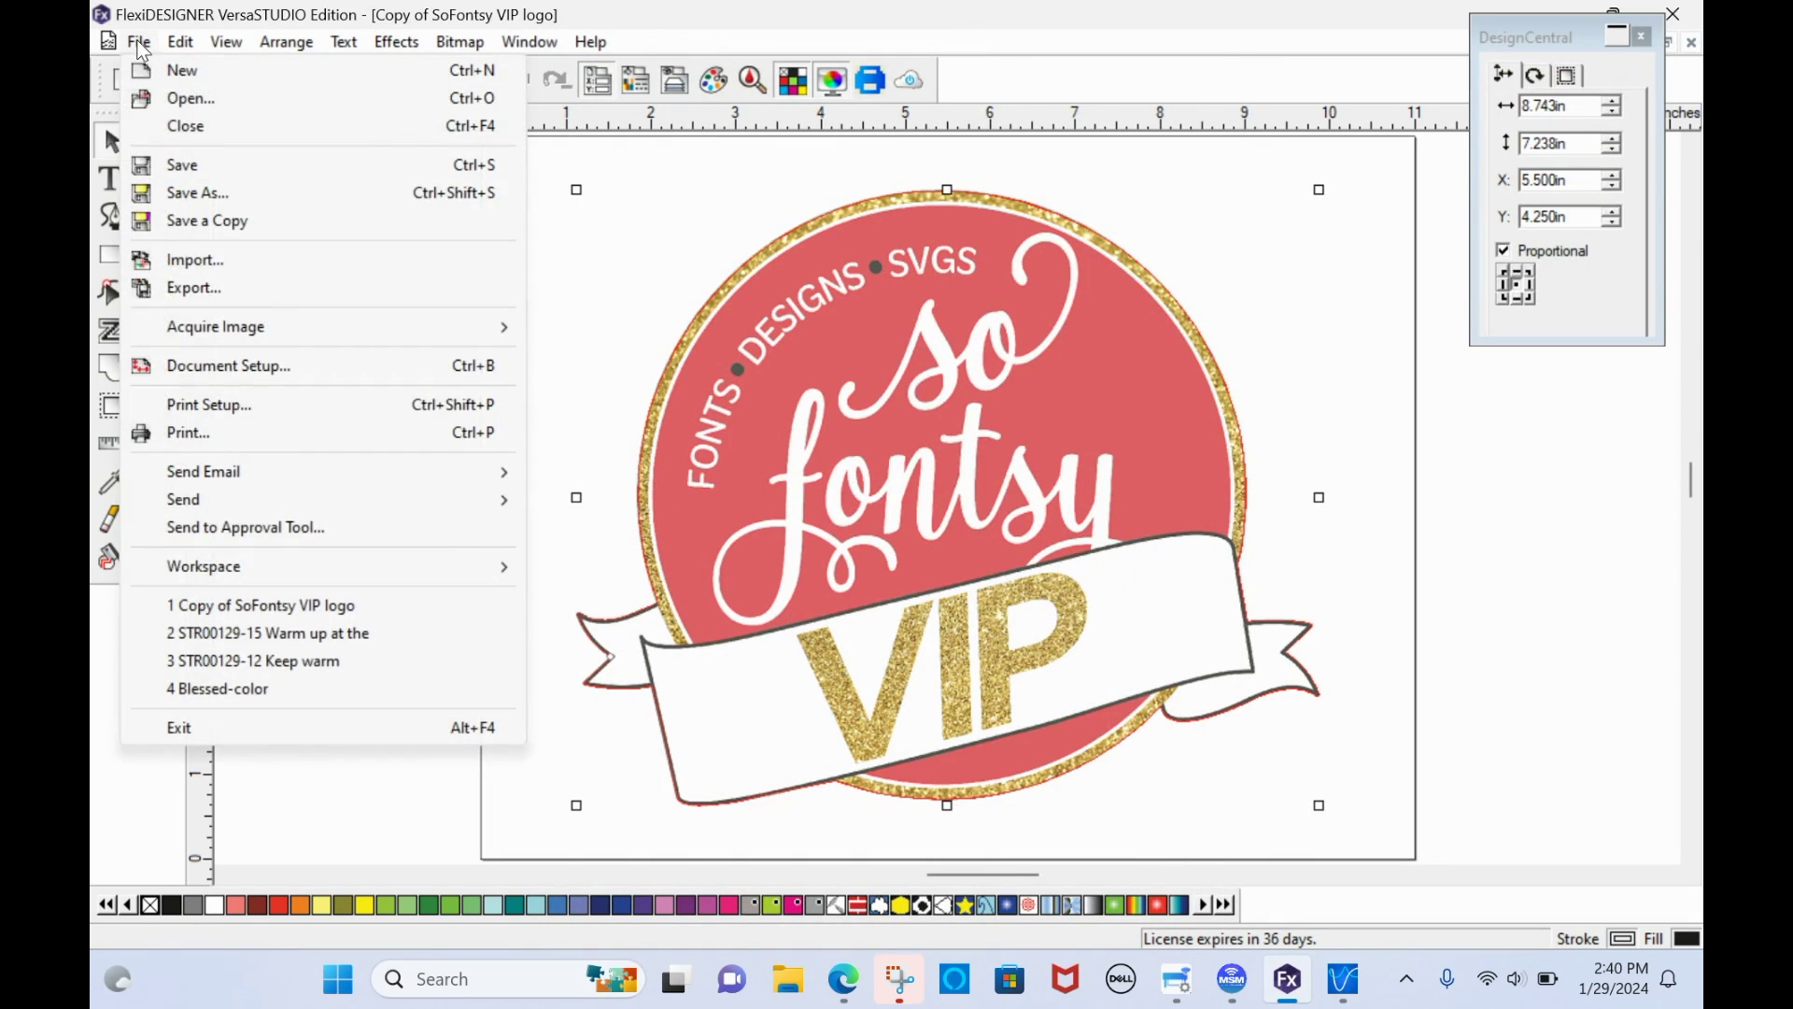
click(195, 295)
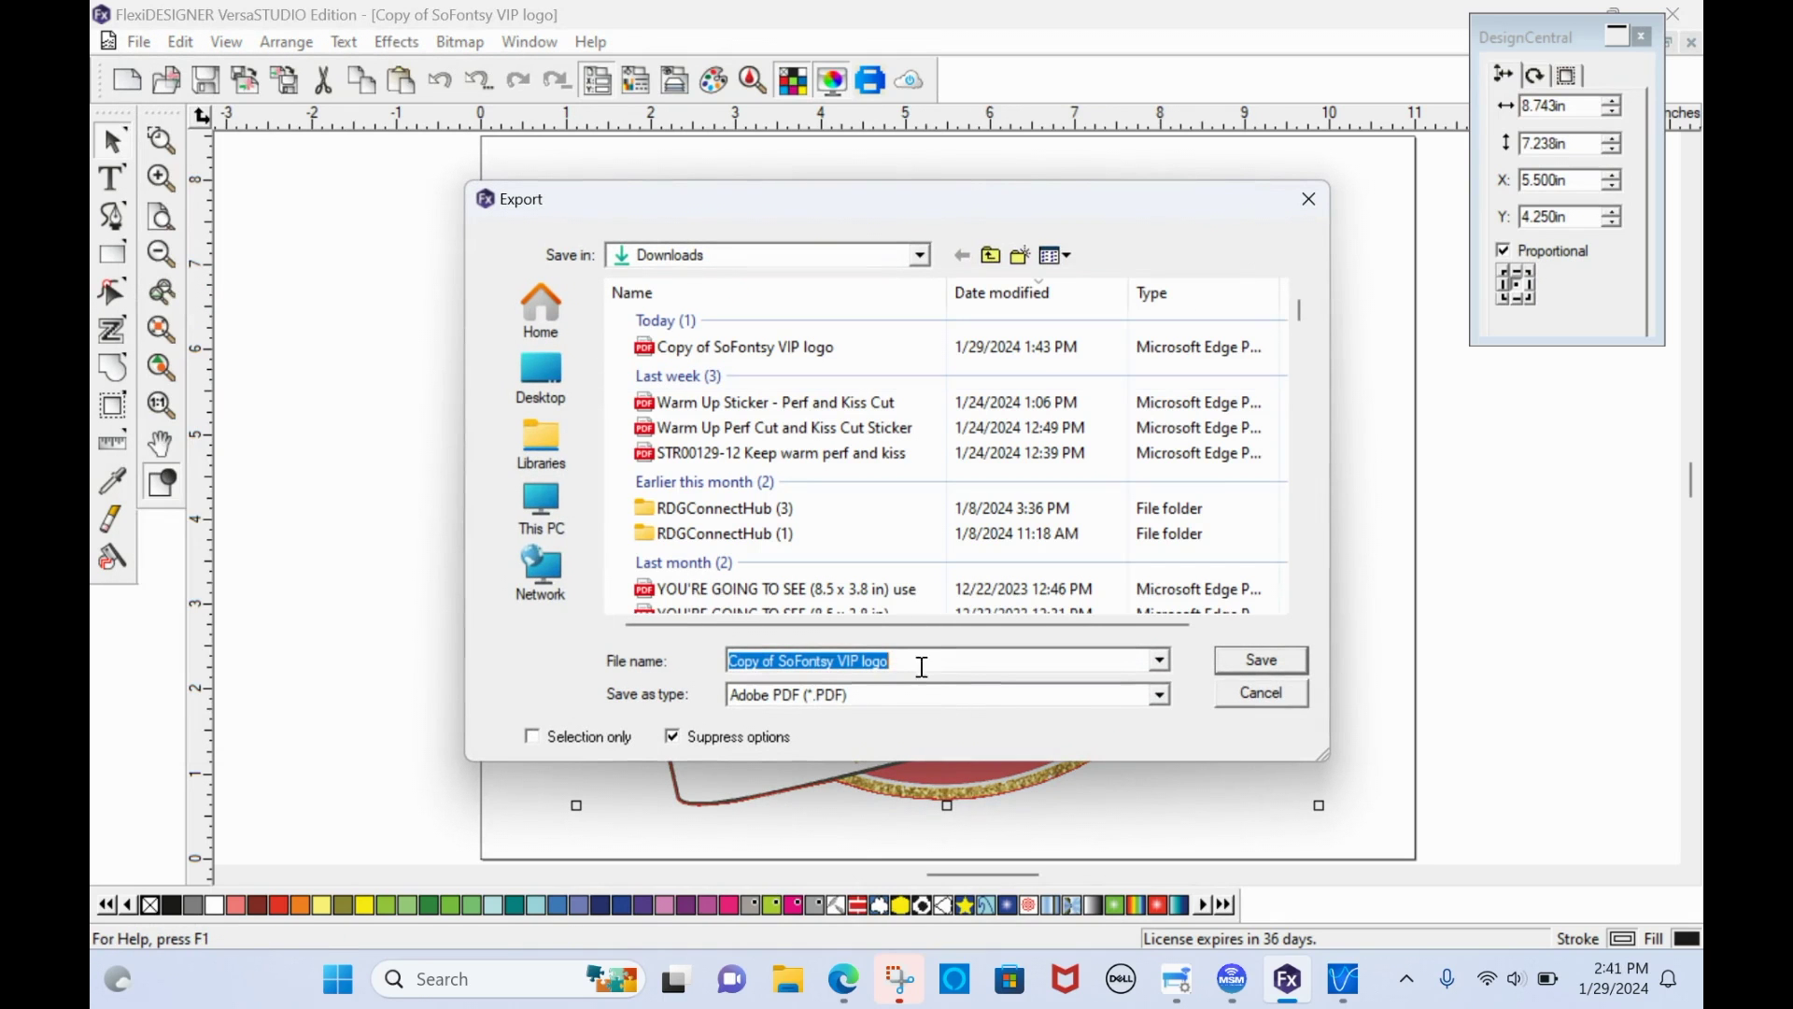
click(921, 659)
text(use)
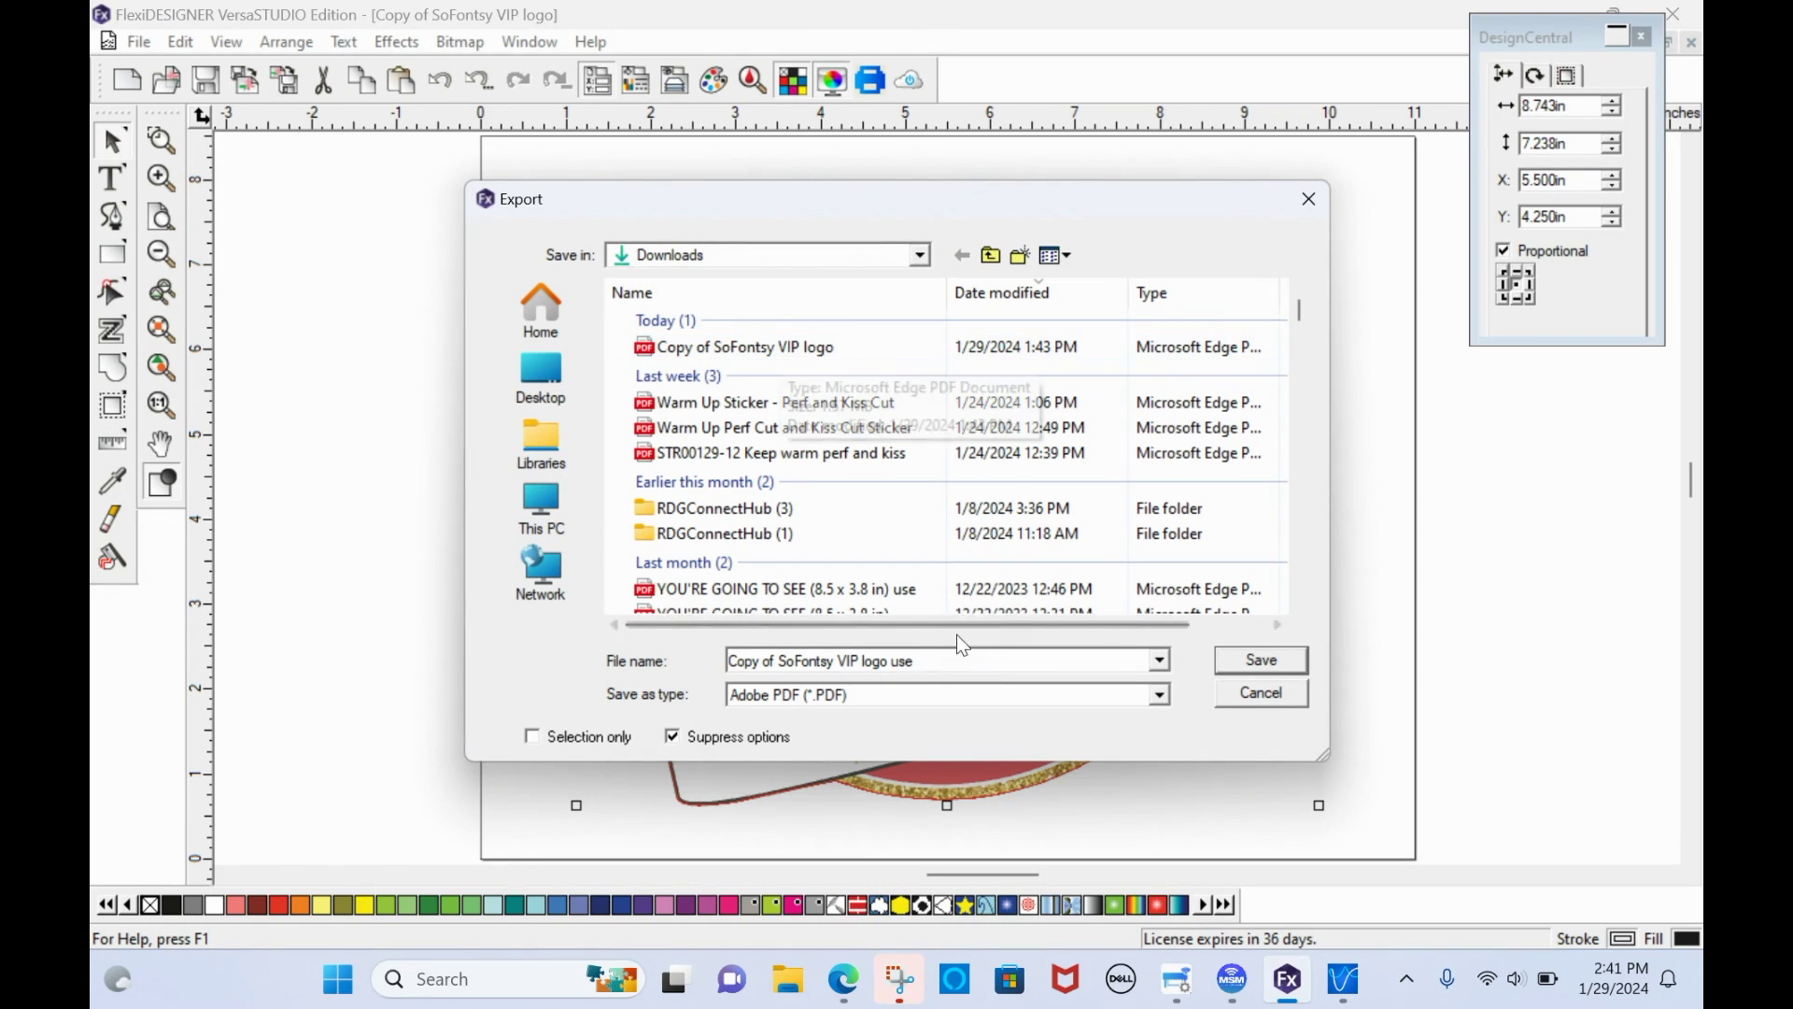
click(1259, 659)
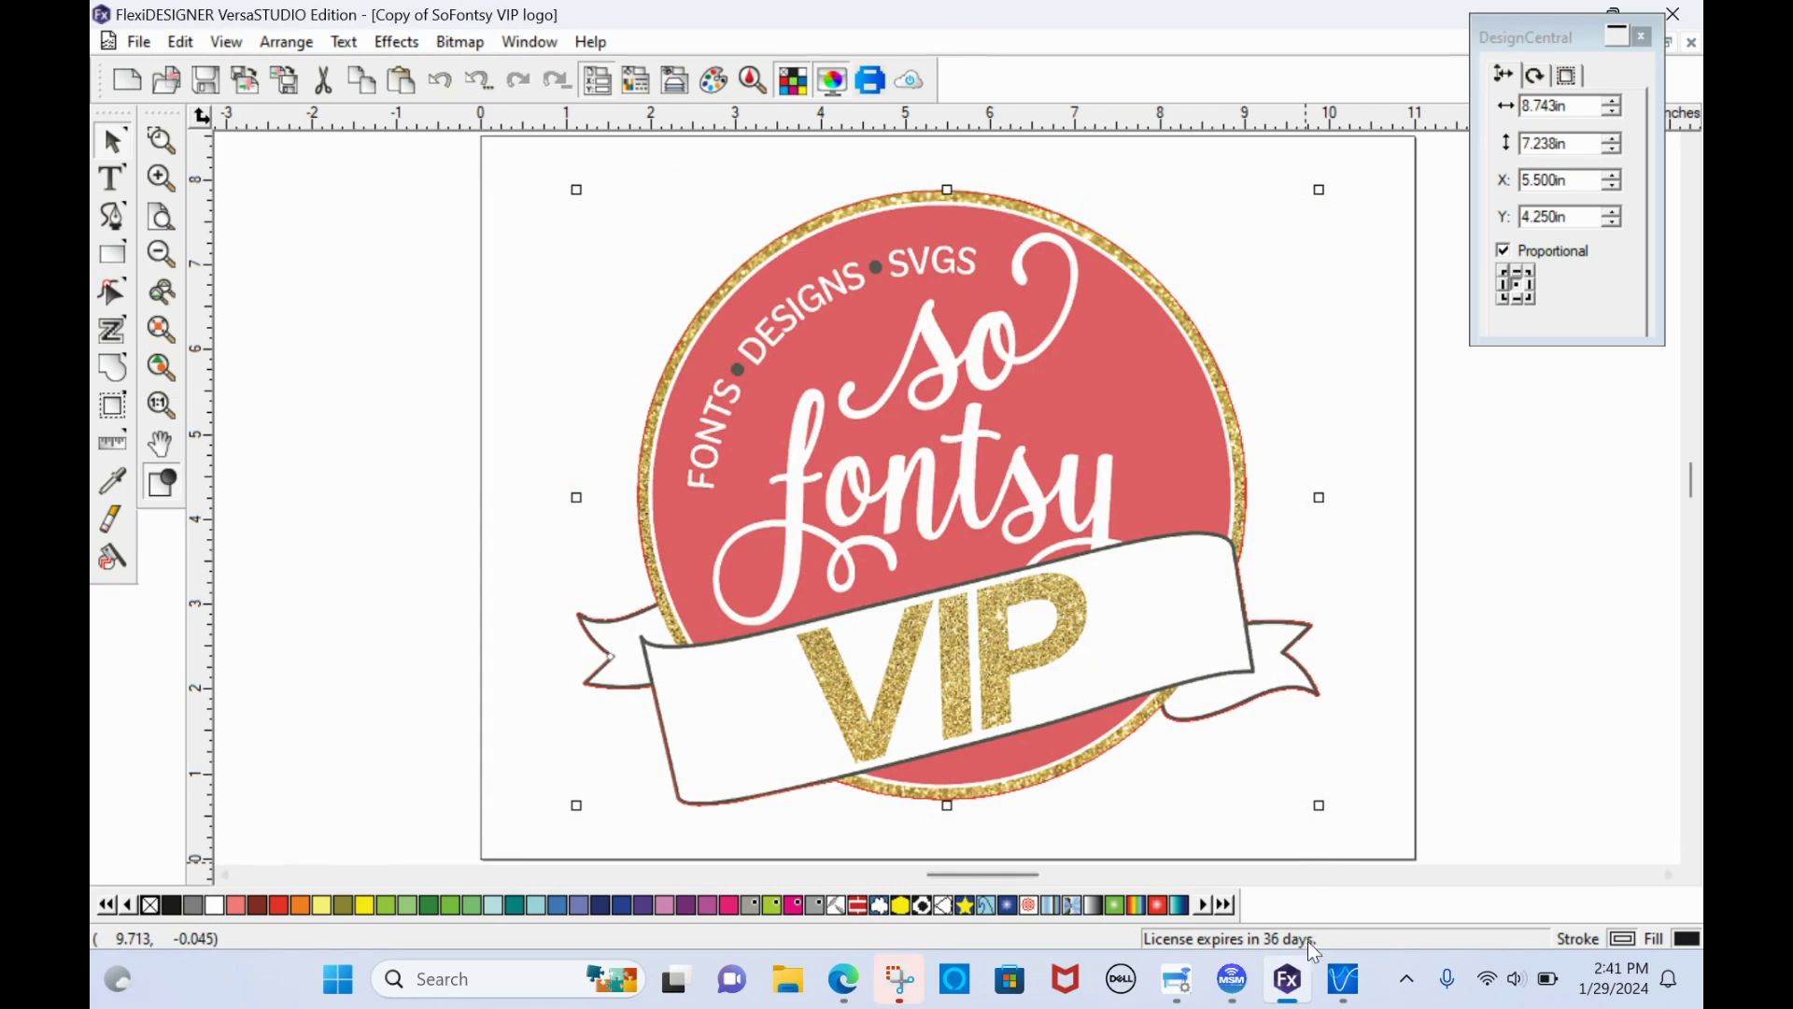
In VersaWorks, add Copy of SoFontsy VIP logo use.pdf to Queue C.
click(1341, 982)
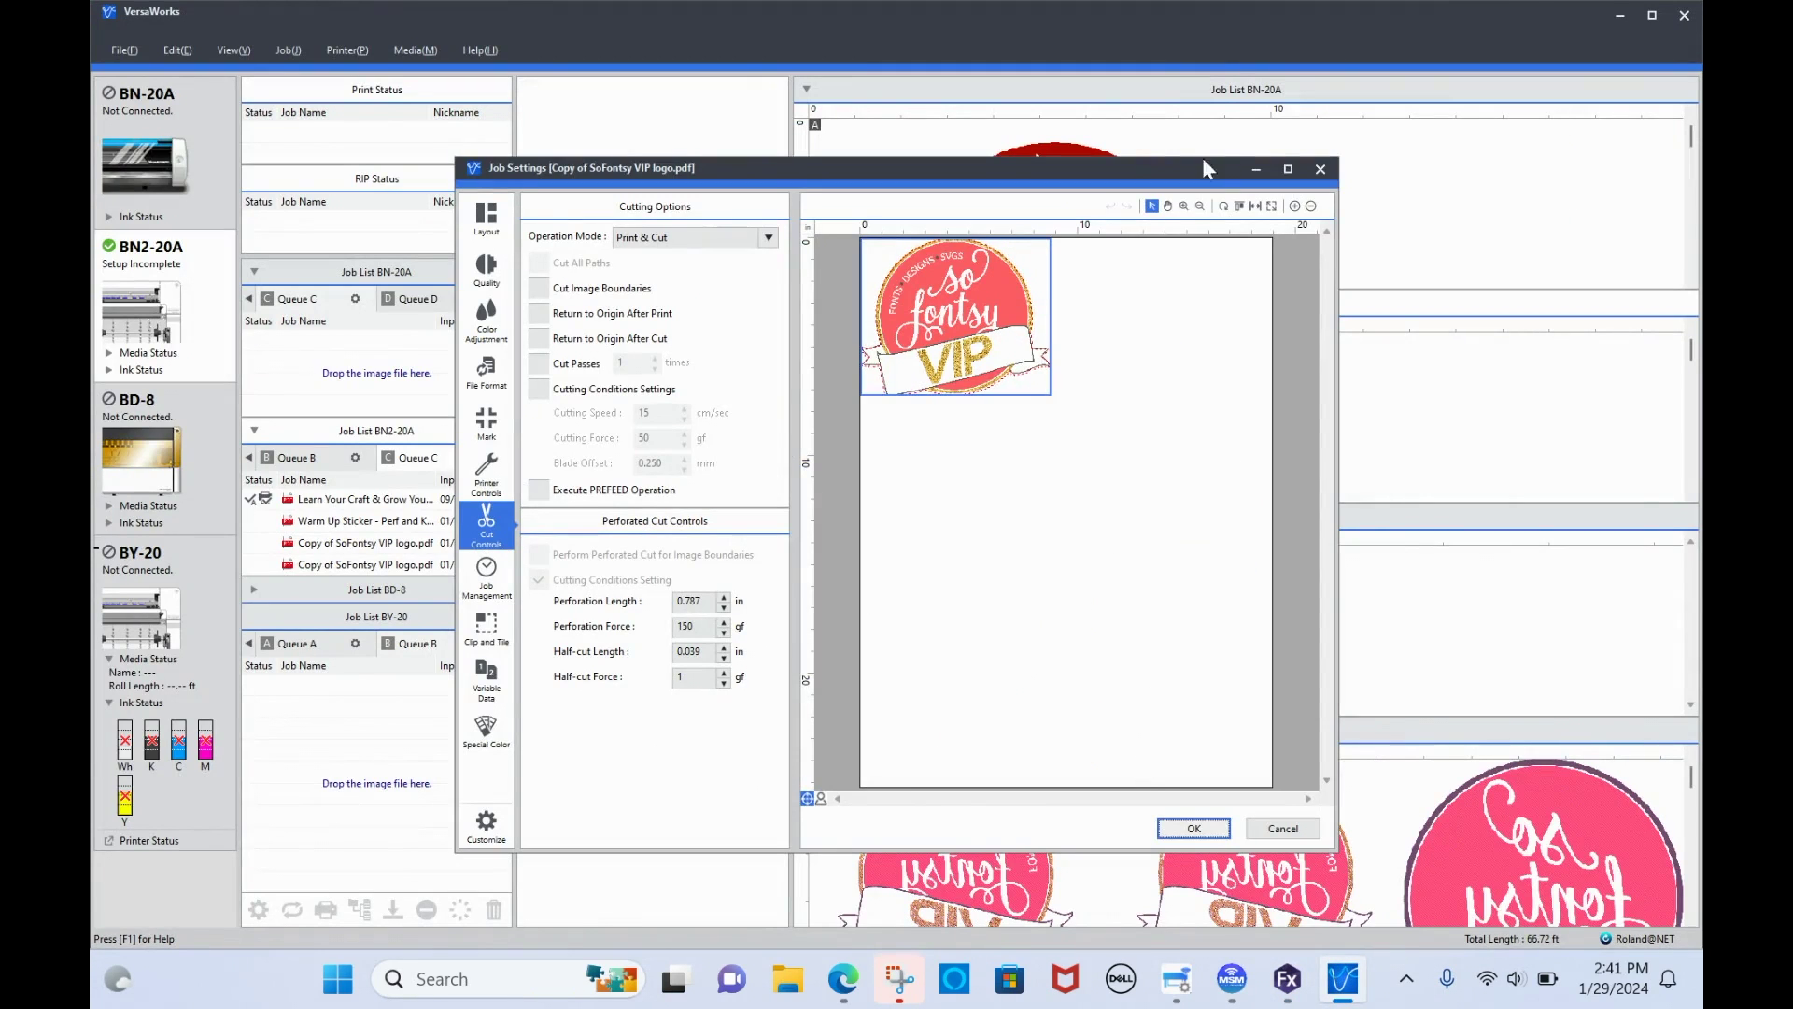
click(1320, 170)
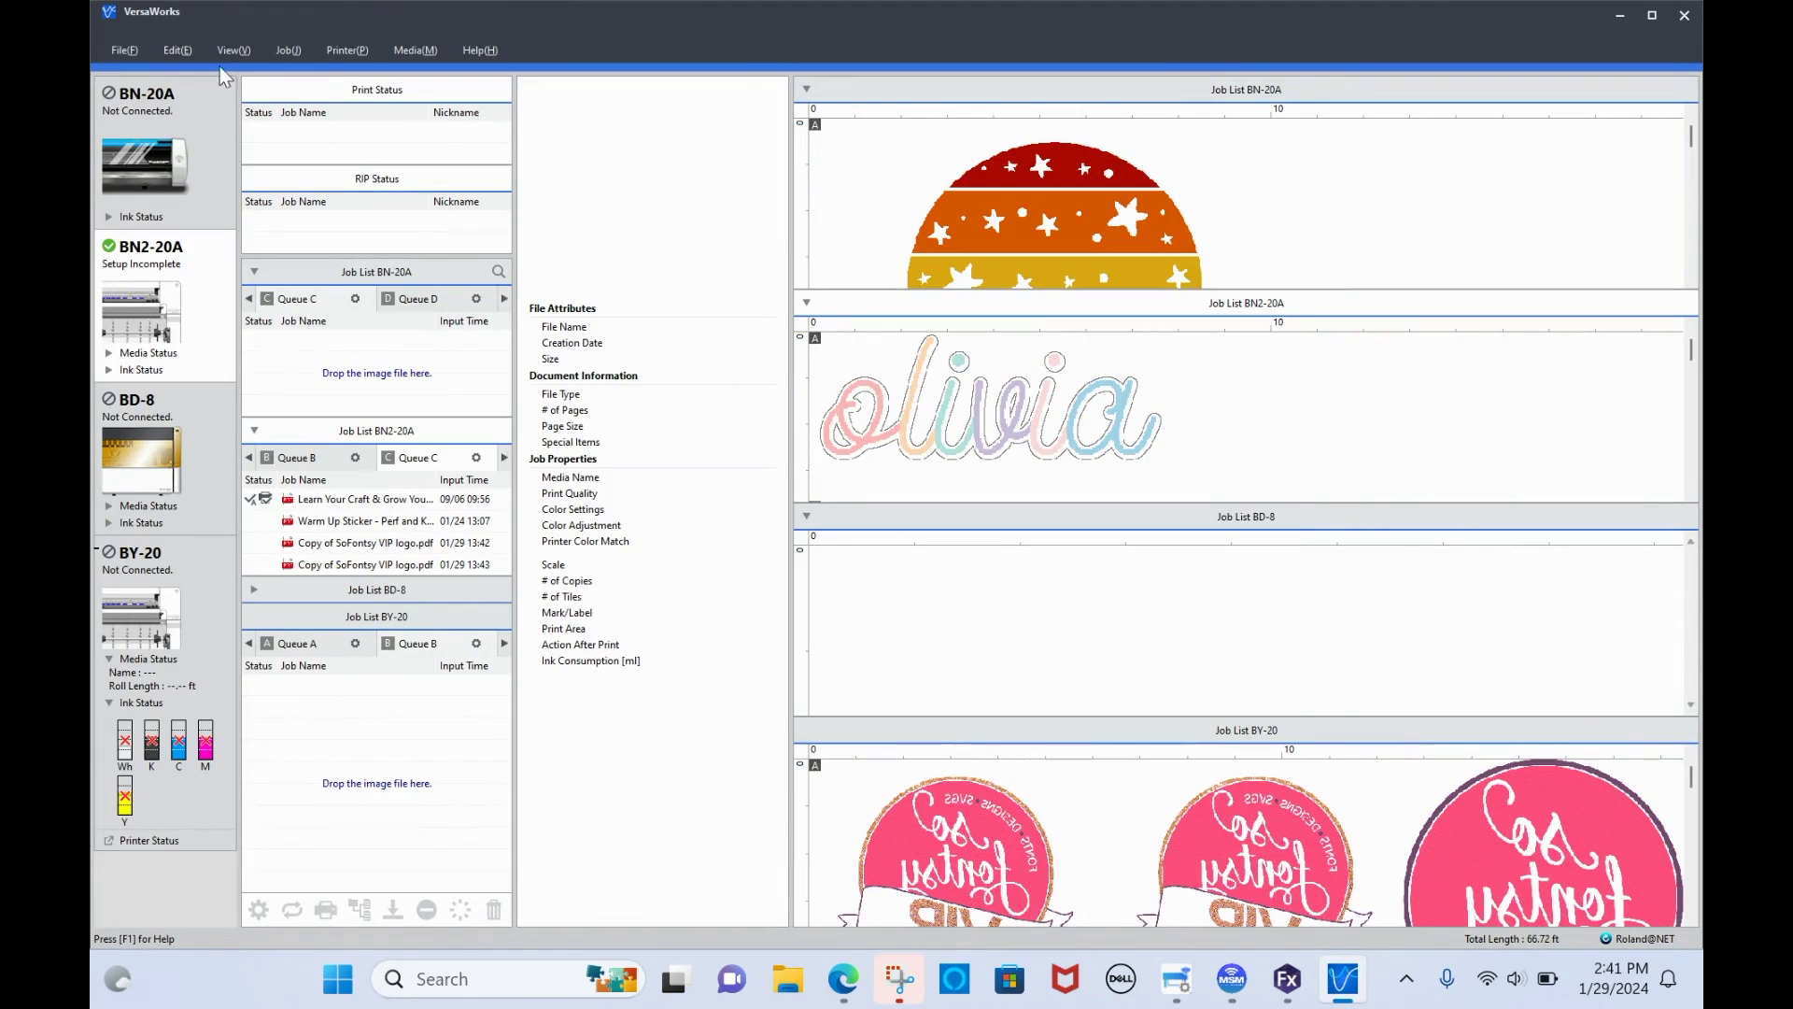
click(137, 53)
mouse_move(150, 84)
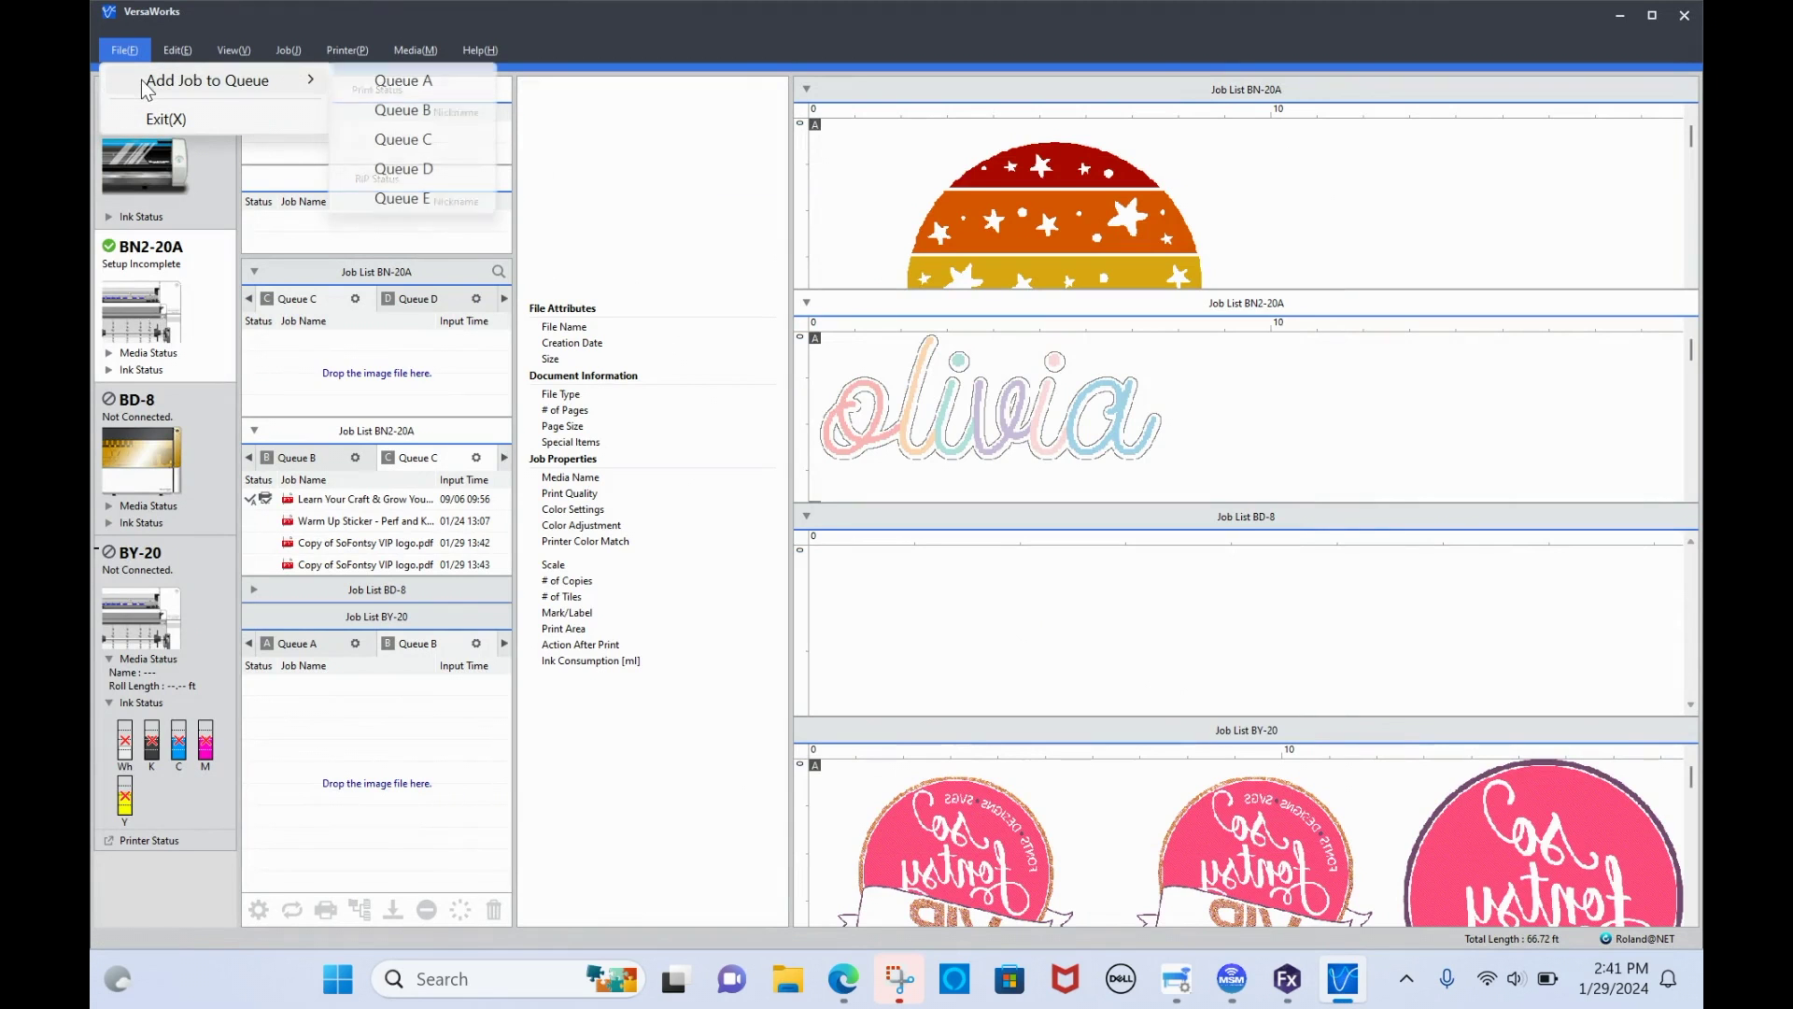
click(396, 142)
click(561, 357)
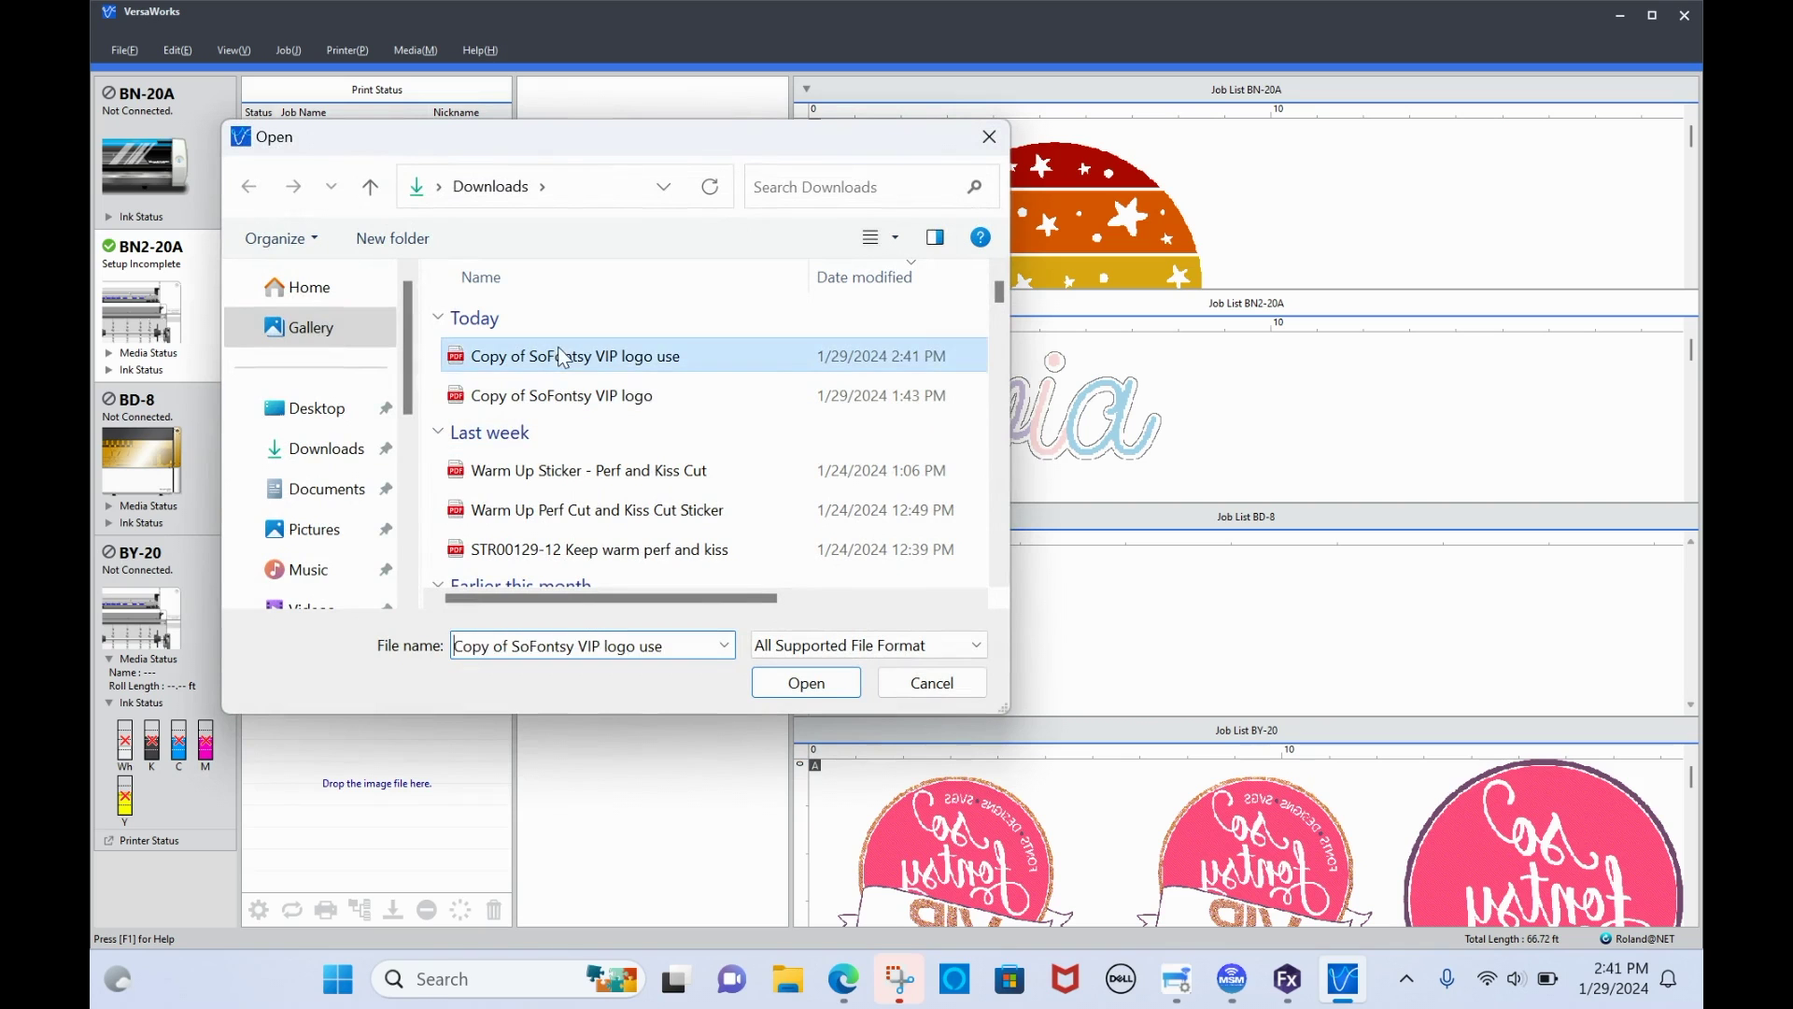
click(790, 682)
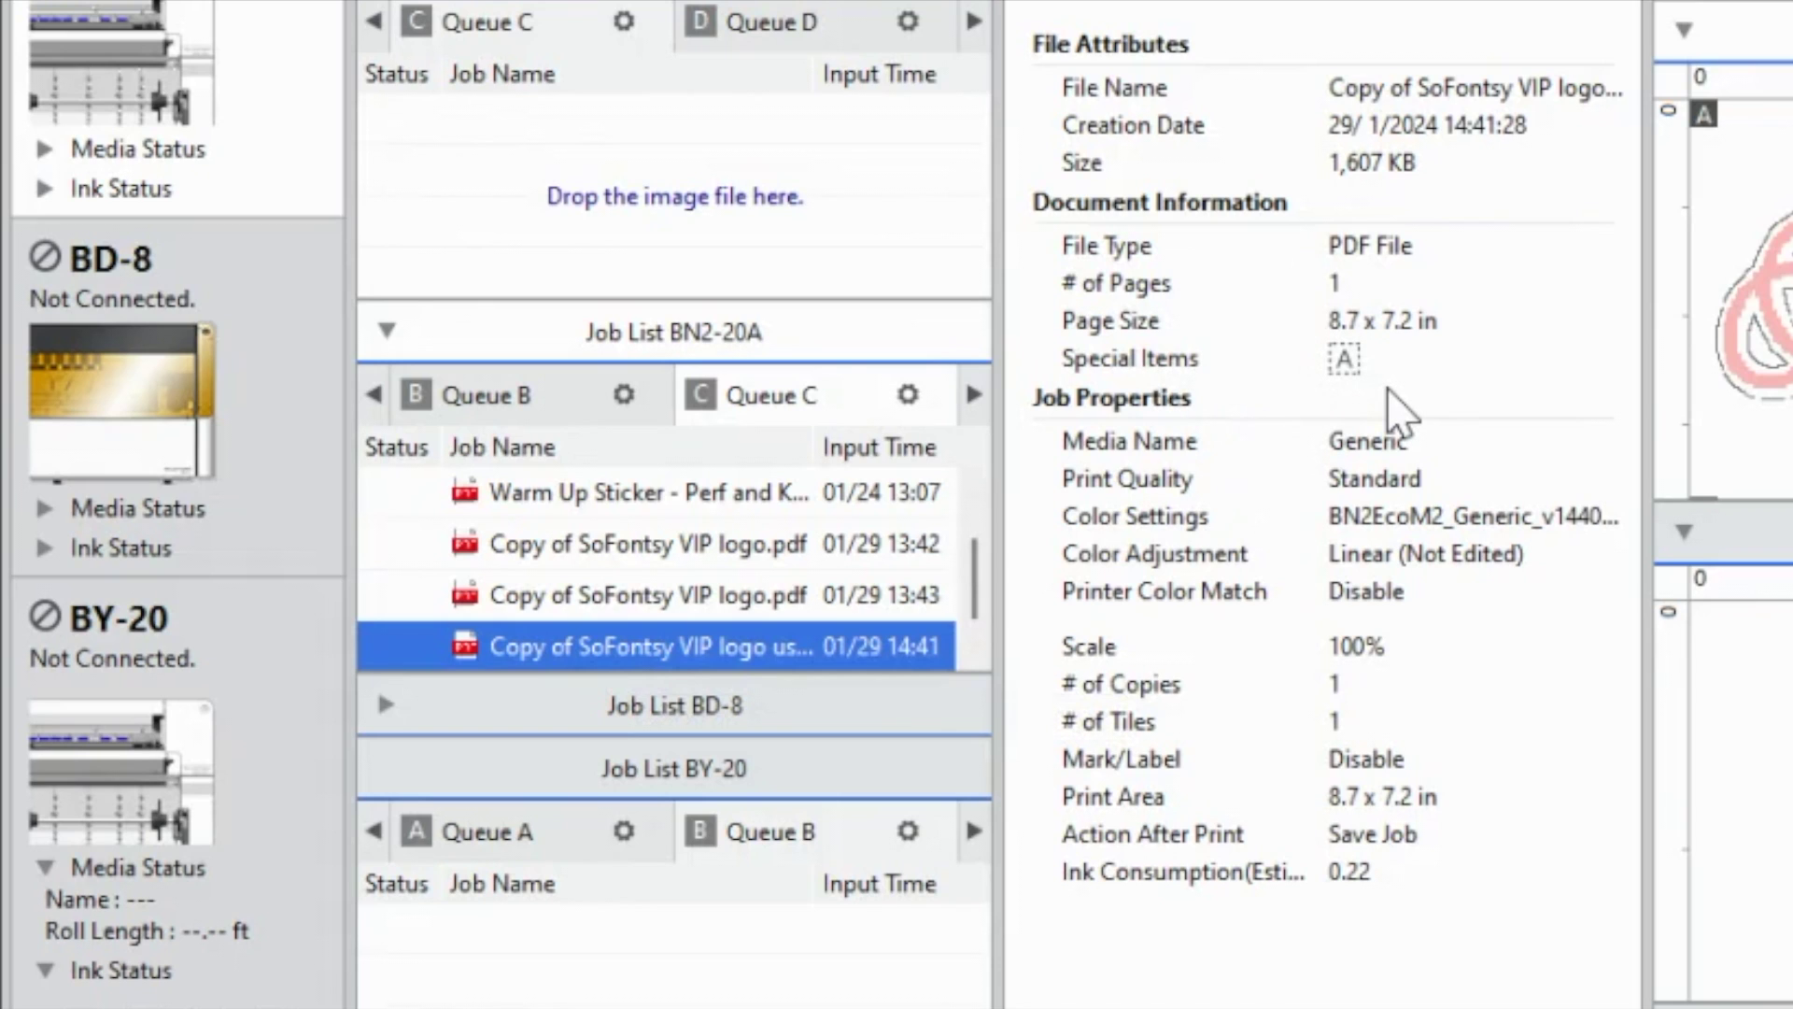
Compare the earlier 13:43 logo job with the new 14:41 job and select the new one.
click(777, 597)
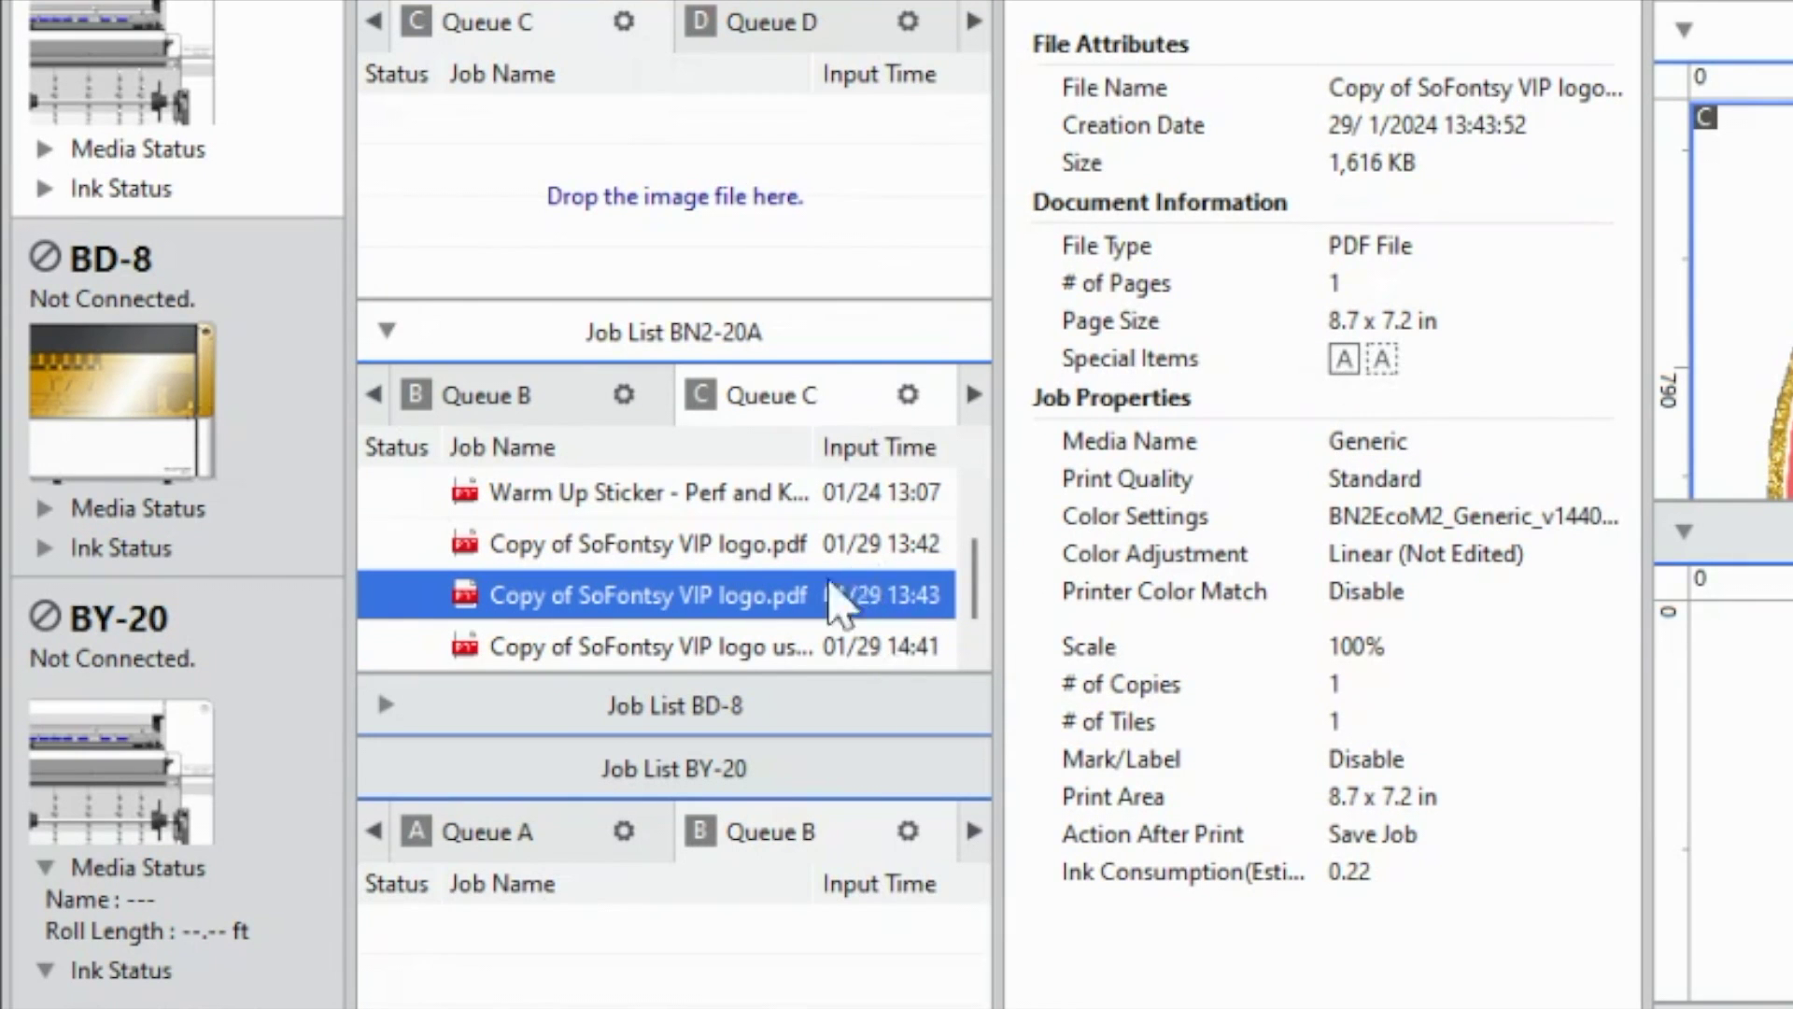
click(752, 644)
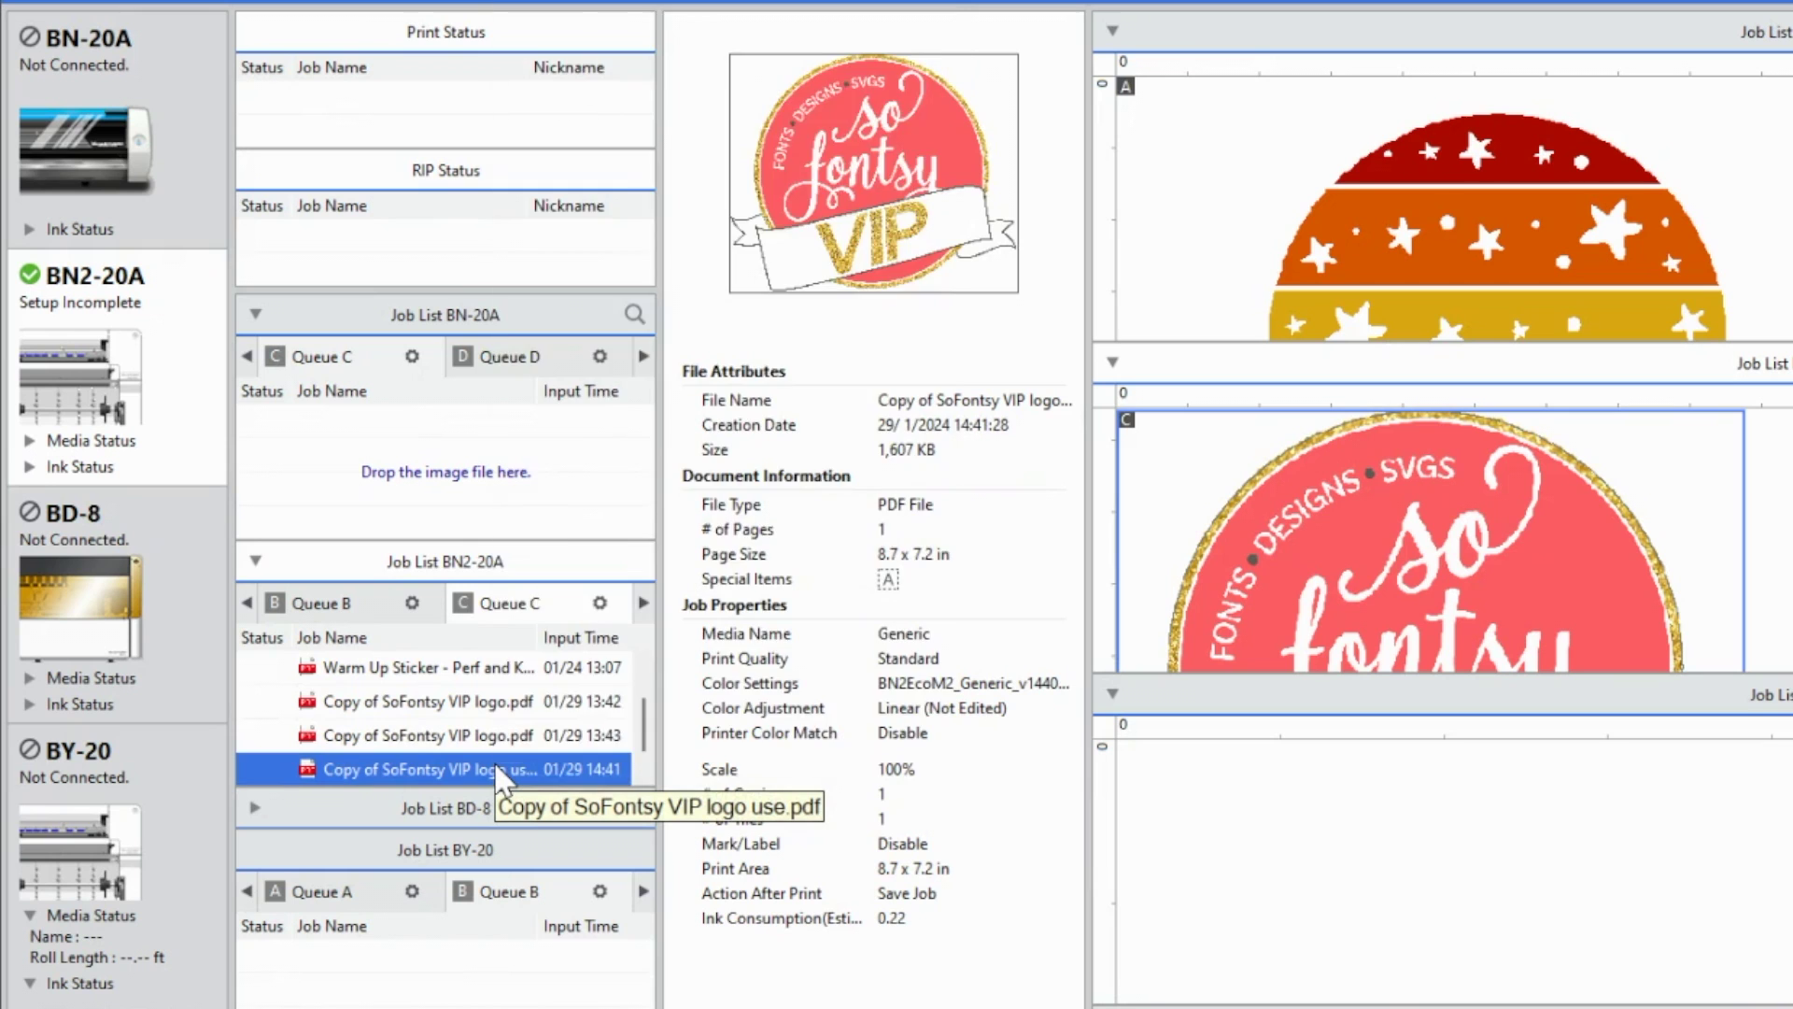
right_click(500, 768)
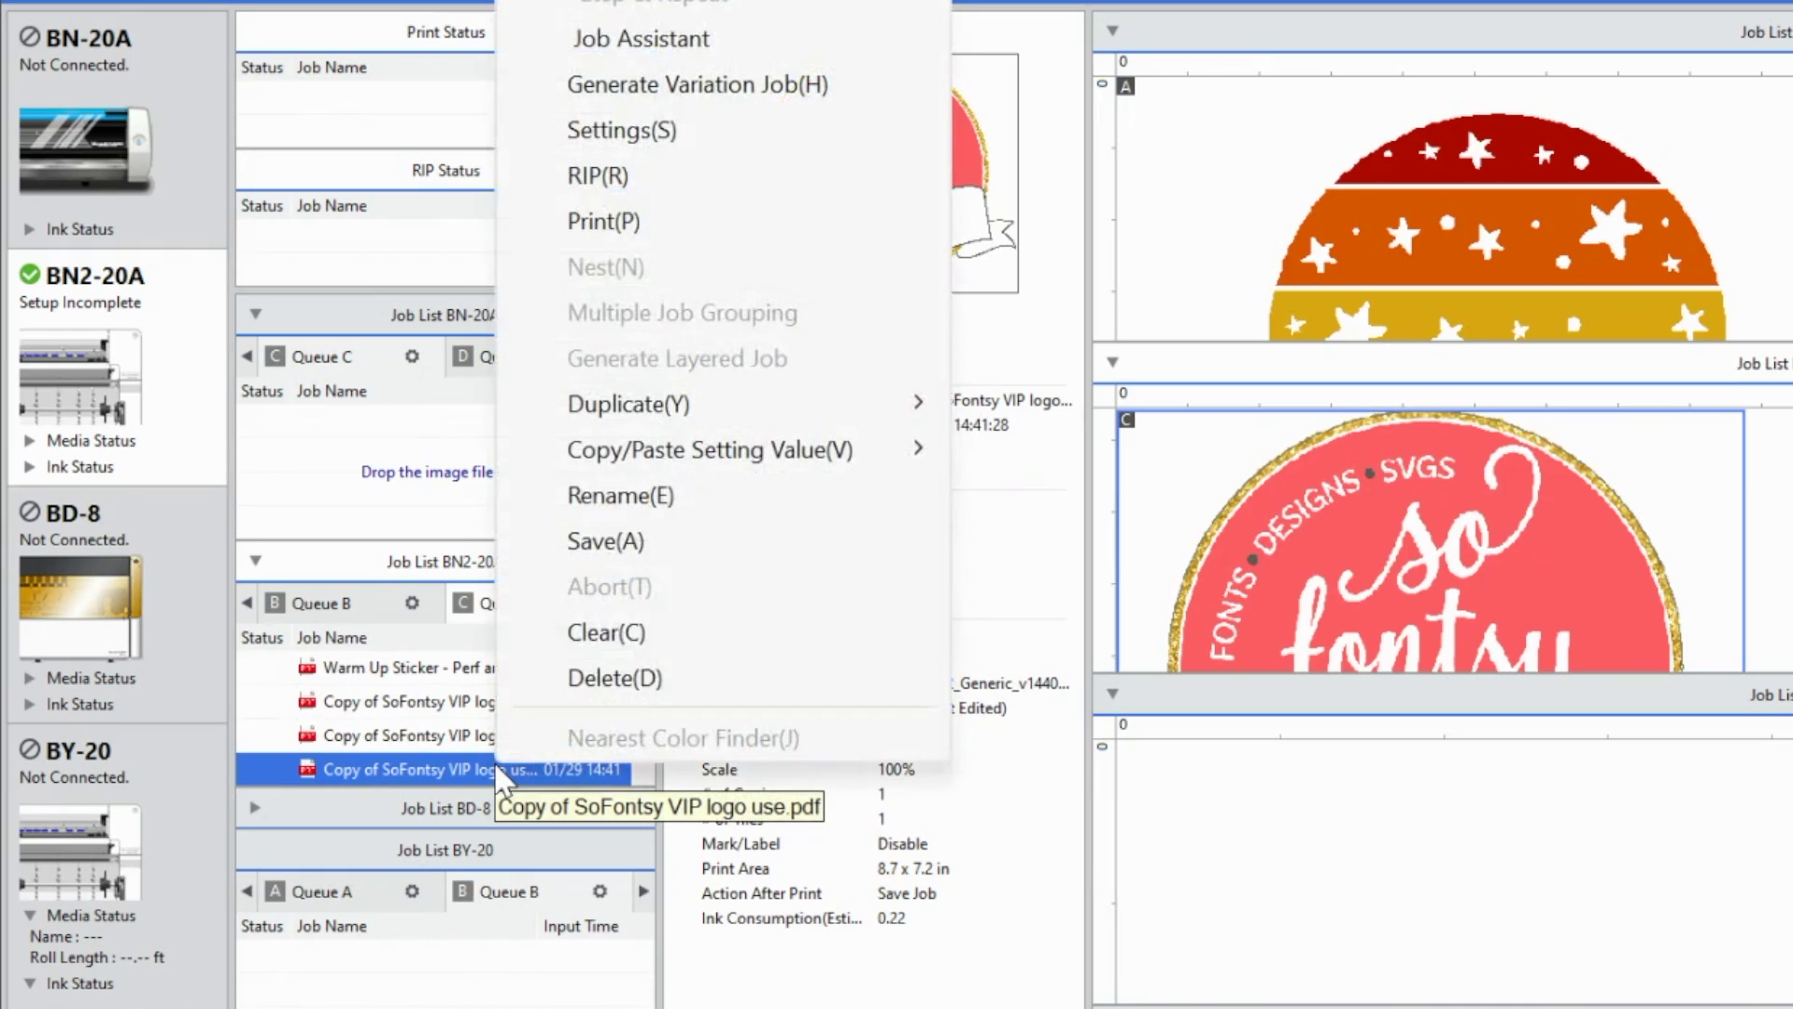
Open the new job's Cut Controls: Print & Cut, 150 gf perforation force, 0.039 in half-cut.
click(669, 140)
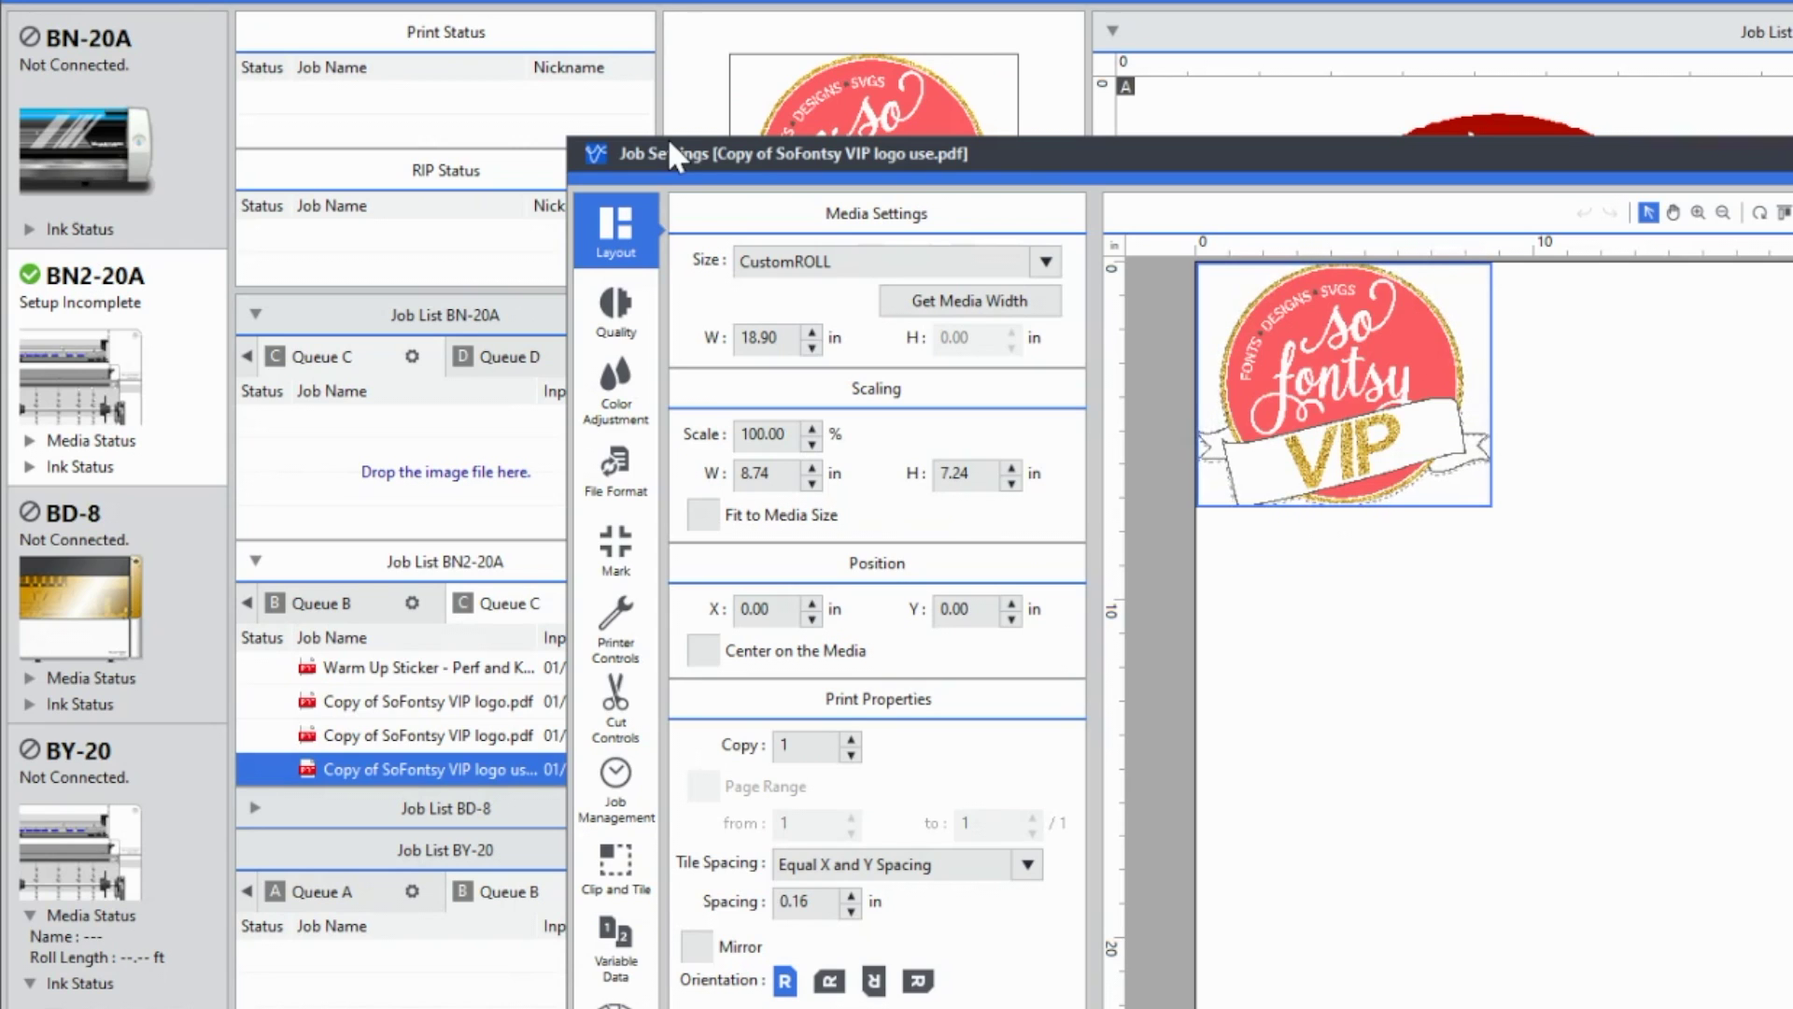
click(603, 689)
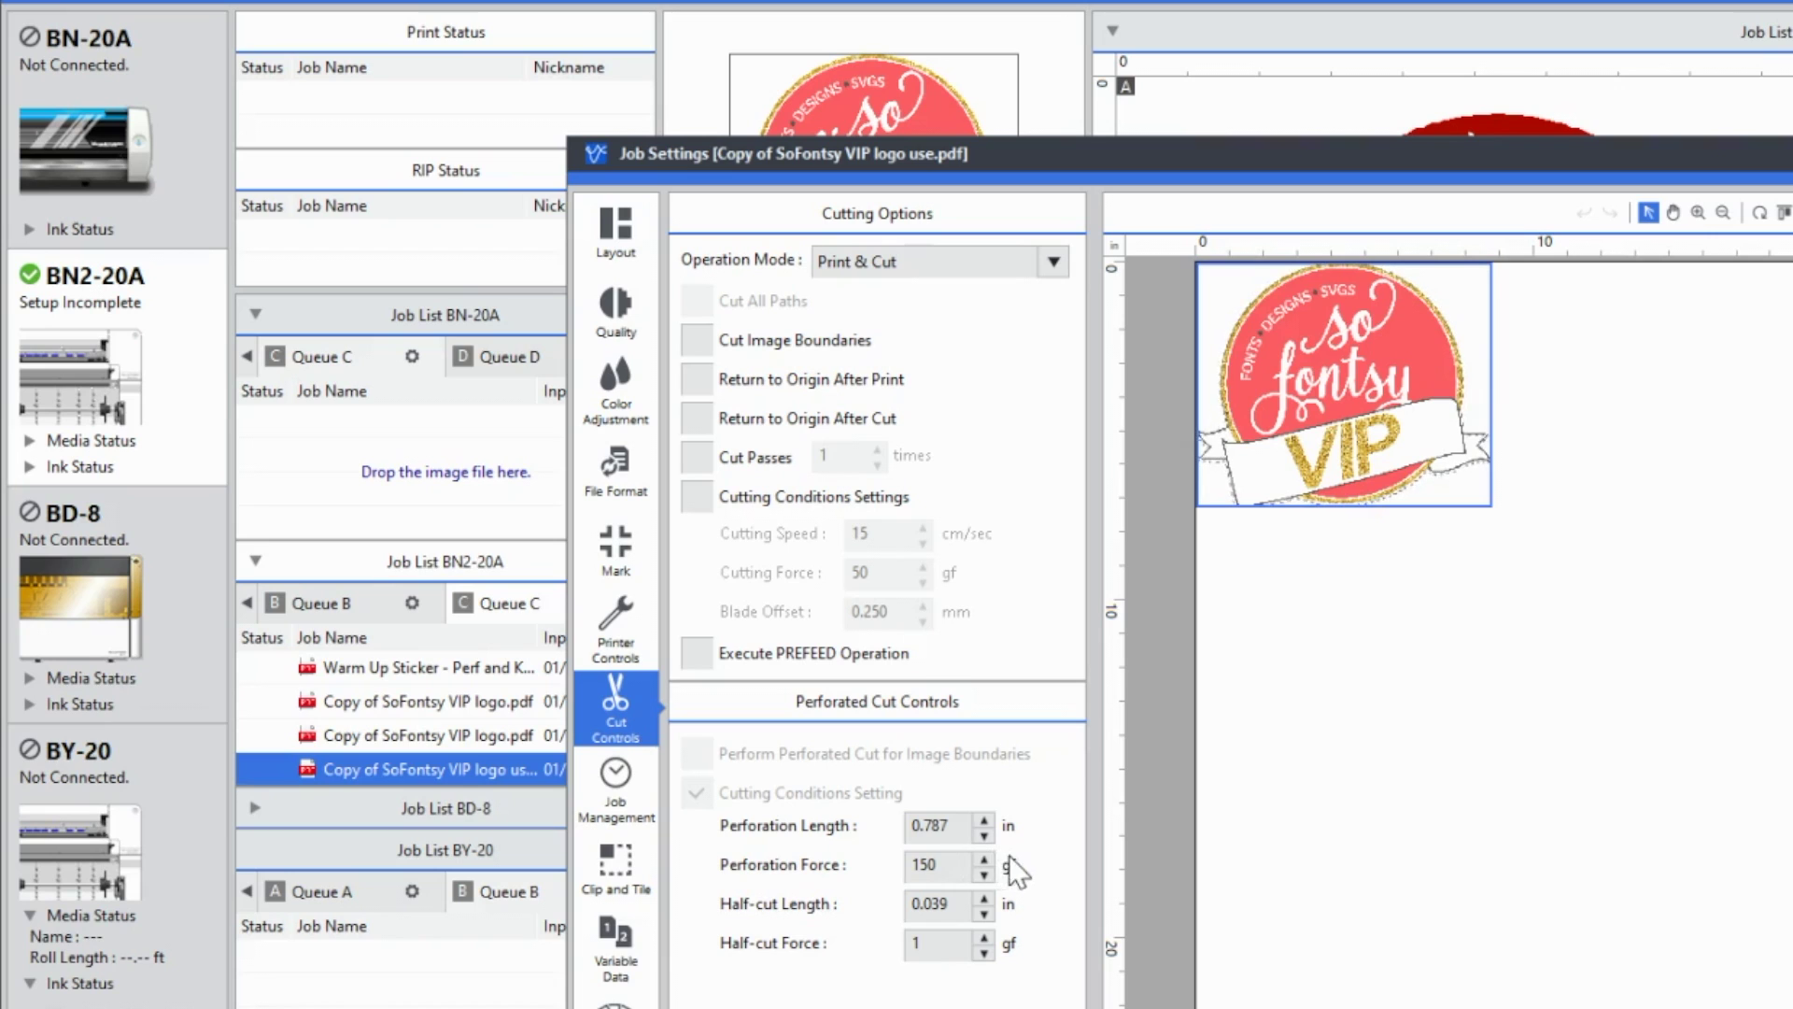
Increase the Perforation Force from 150 gf to 154 gf.
click(985, 856)
click(985, 856)
click(938, 861)
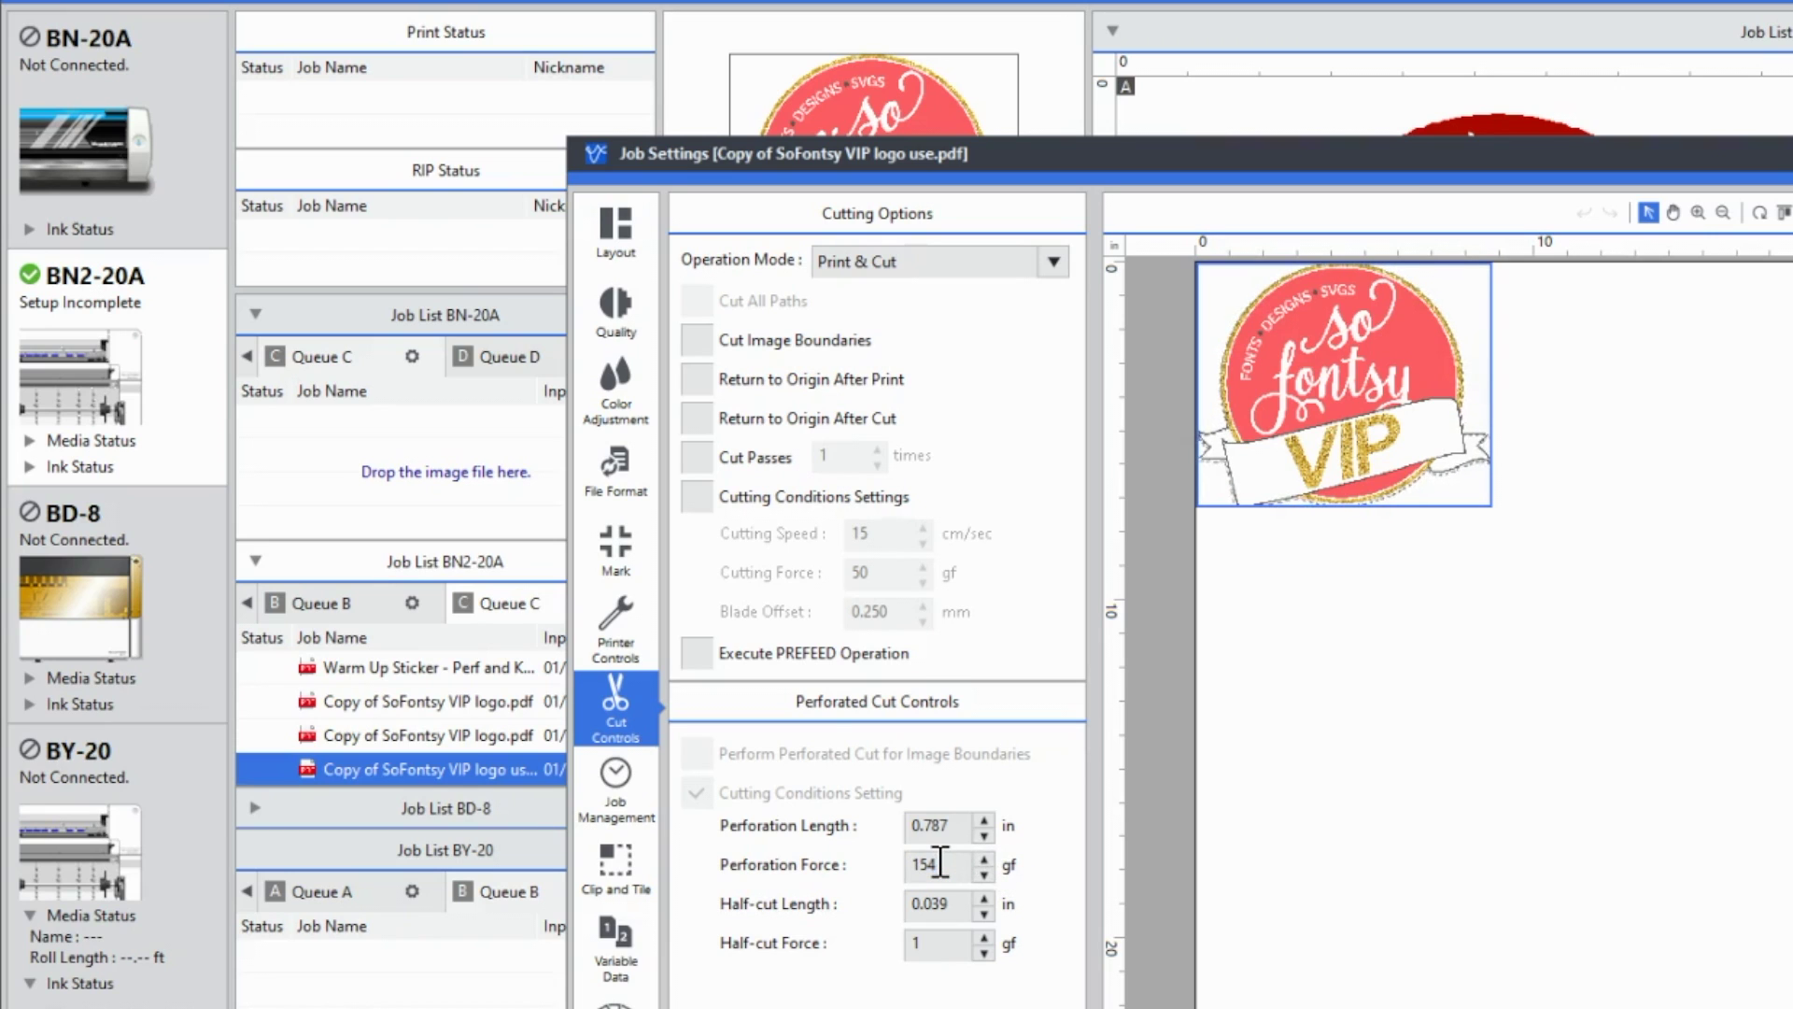